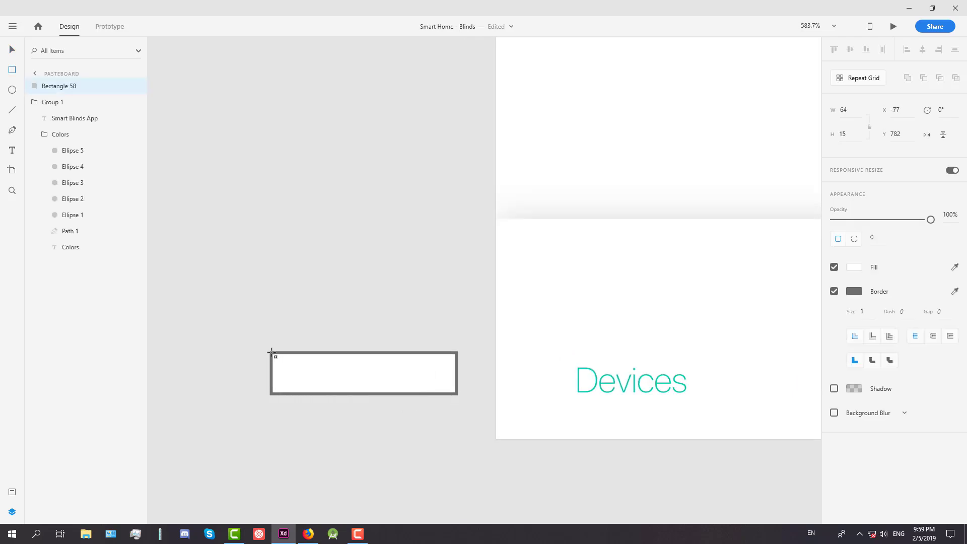
Step: Place the new rectangle above the Devices label and narrow it to about 41 wide to suit the label
key(v)
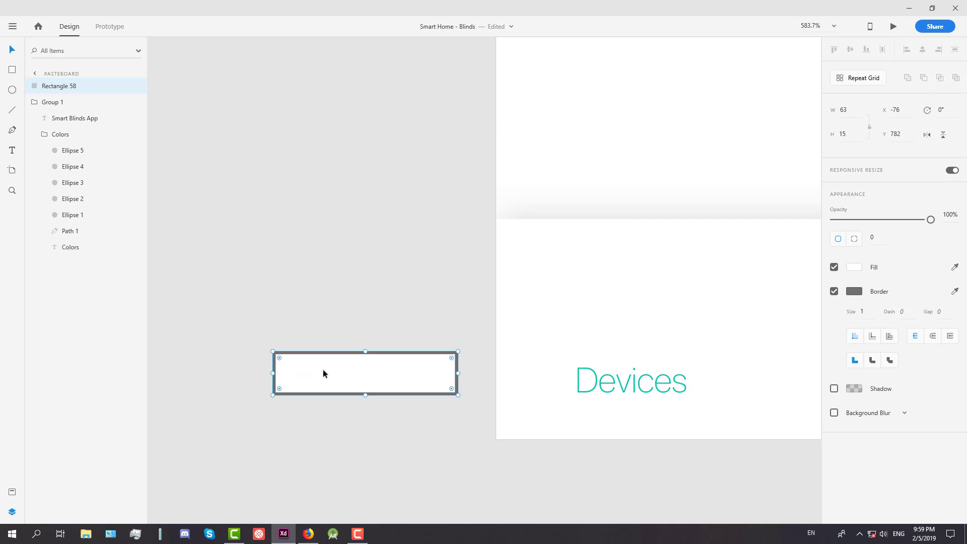
drag(345, 381, 648, 338)
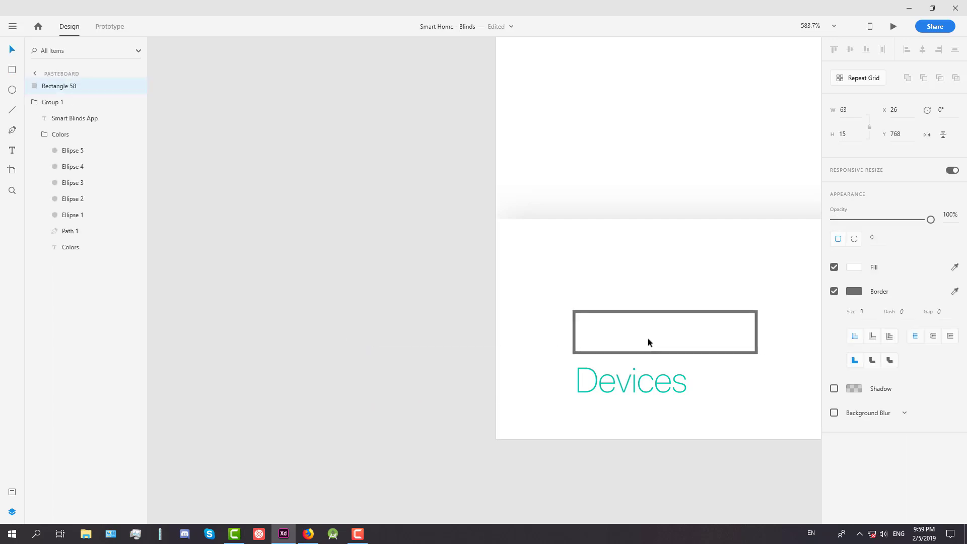
drag(760, 332, 693, 335)
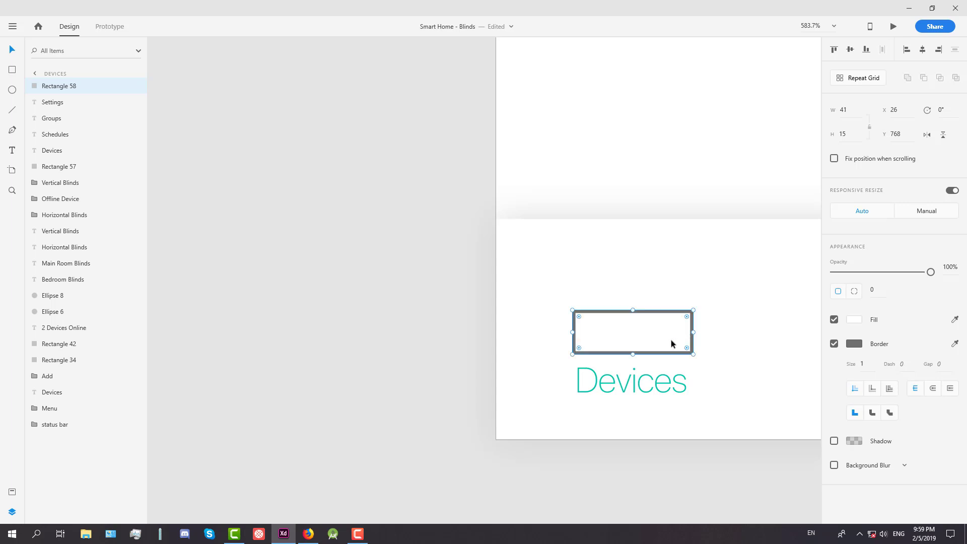
Step: Move the rectangle back beside the artboard and make it a borderless pill with corner radius 8
drag(671, 344, 395, 331)
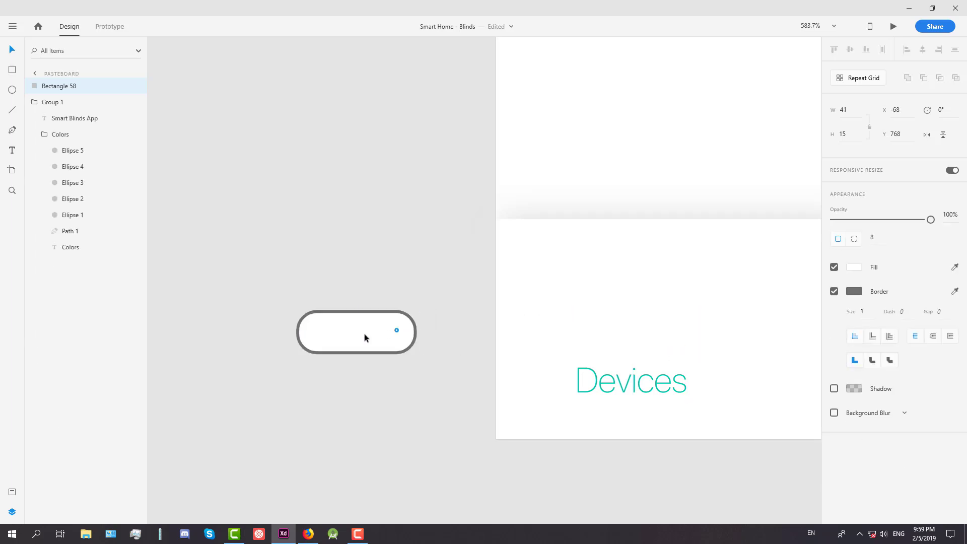
click(834, 293)
Step: Draw a circle about 26 in diameter over the pill's upper part and remove its border
scroll(343, 332, up, 1)
scroll(401, 341, up, 3)
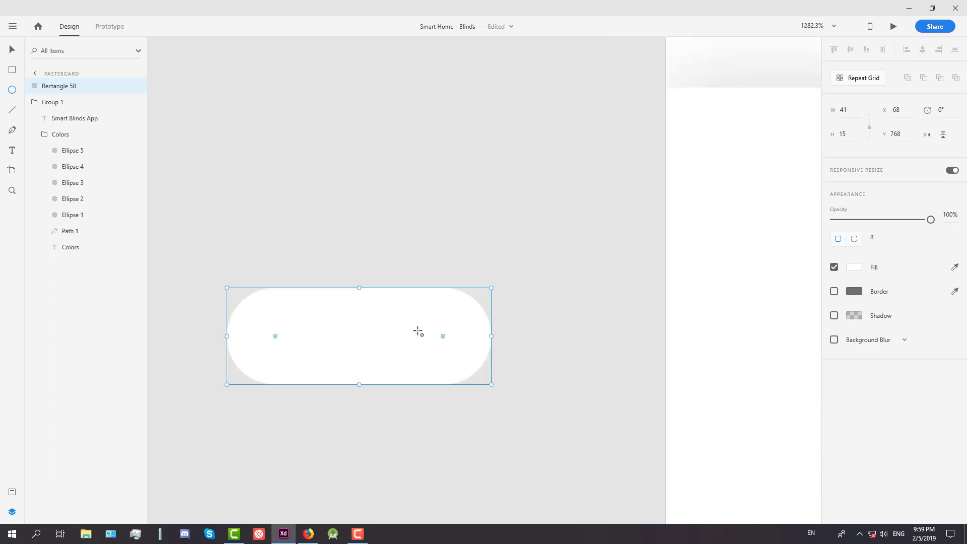
drag(418, 331, 335, 209)
drag(433, 338, 223, 200)
click(834, 267)
Step: Add a borderless circle about 15 in diameter as the cloud's left bump and lower it to Y 759
click(404, 291)
key(v)
click(843, 268)
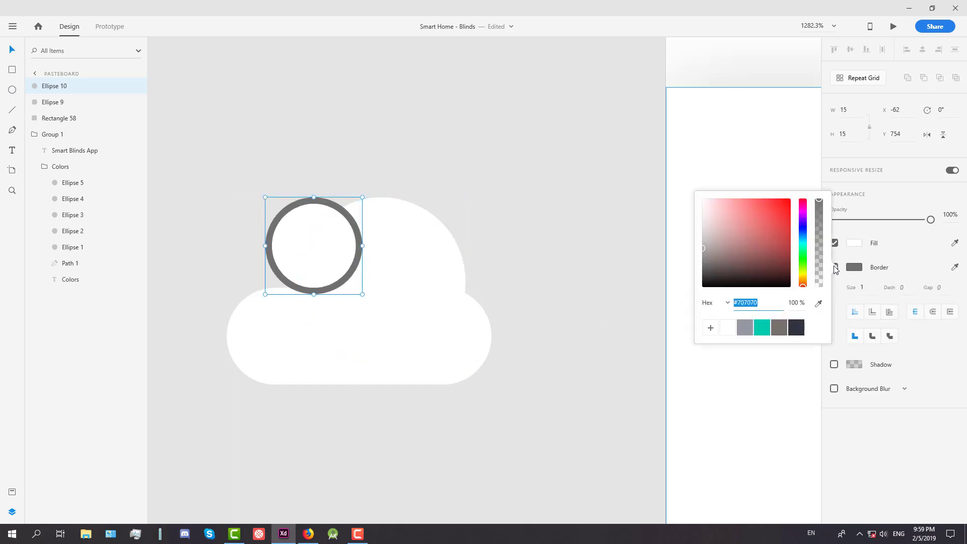
click(837, 267)
click(835, 267)
key(Down)
key(Down)
key(Down)
key(Down)
key(Down)
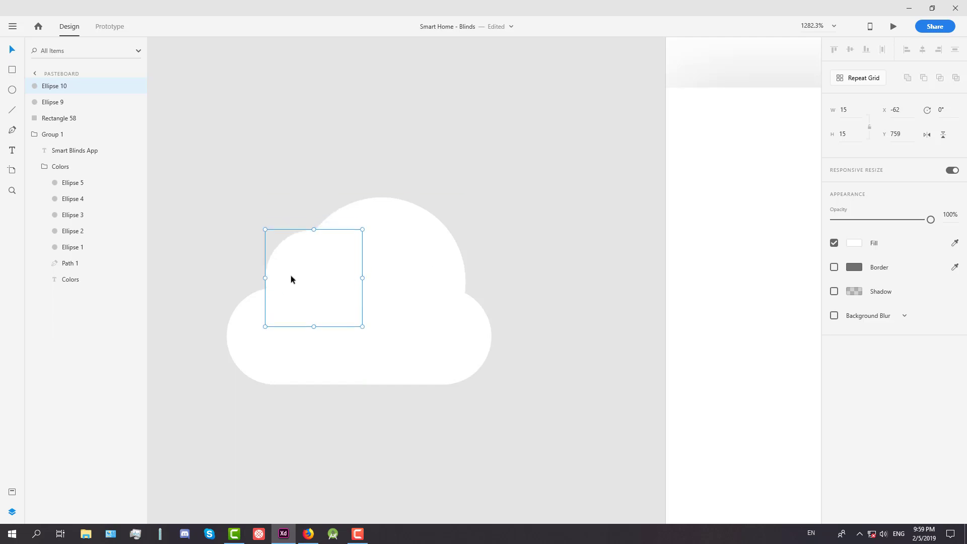
key(Escape)
click(301, 270)
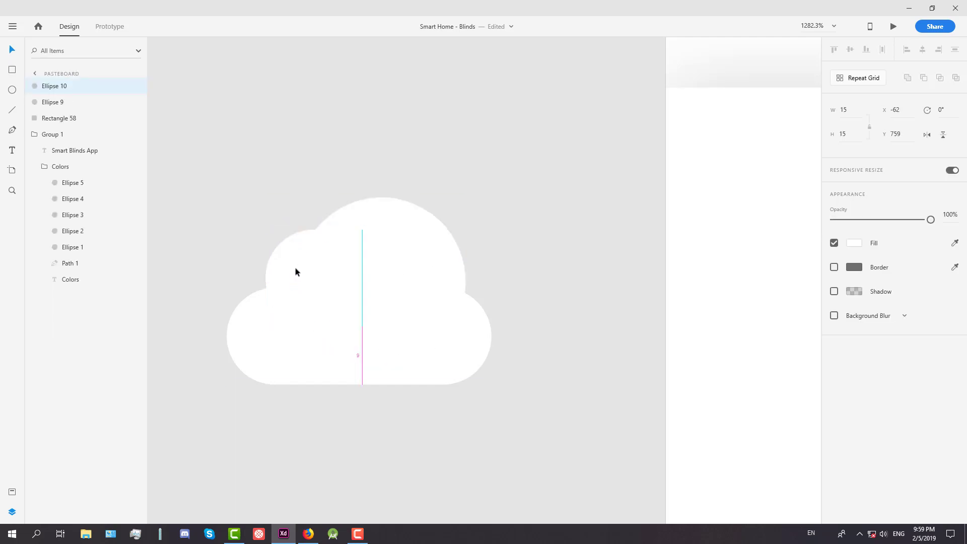
key(Escape)
Step: Shift the large circle slightly down and to the left over the pill
scroll(544, 259, down, 2)
scroll(543, 255, down, 1)
click(475, 254)
key(Down)
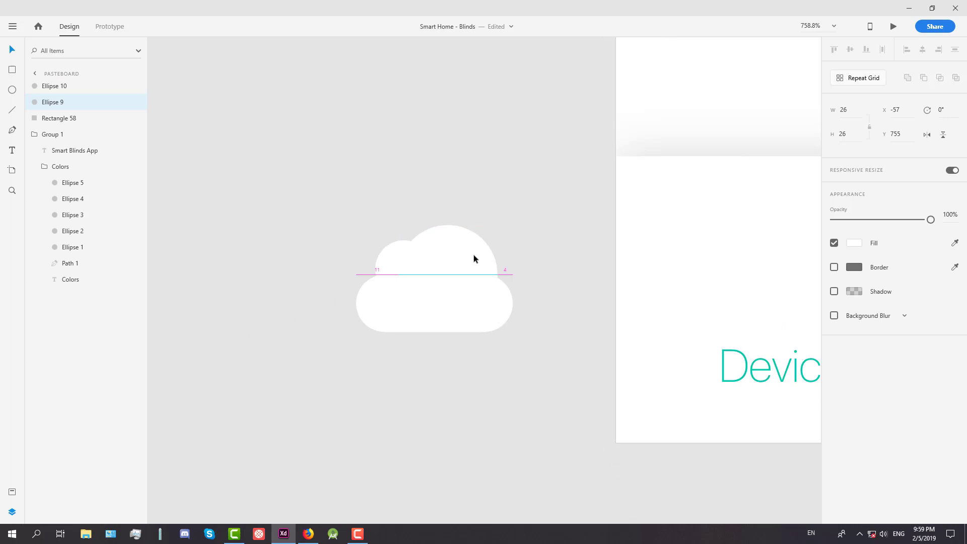
key(Left)
click(496, 256)
drag(479, 261, 470, 261)
key(Escape)
Step: Move the small circle left to X -65
scroll(391, 246, up, 3)
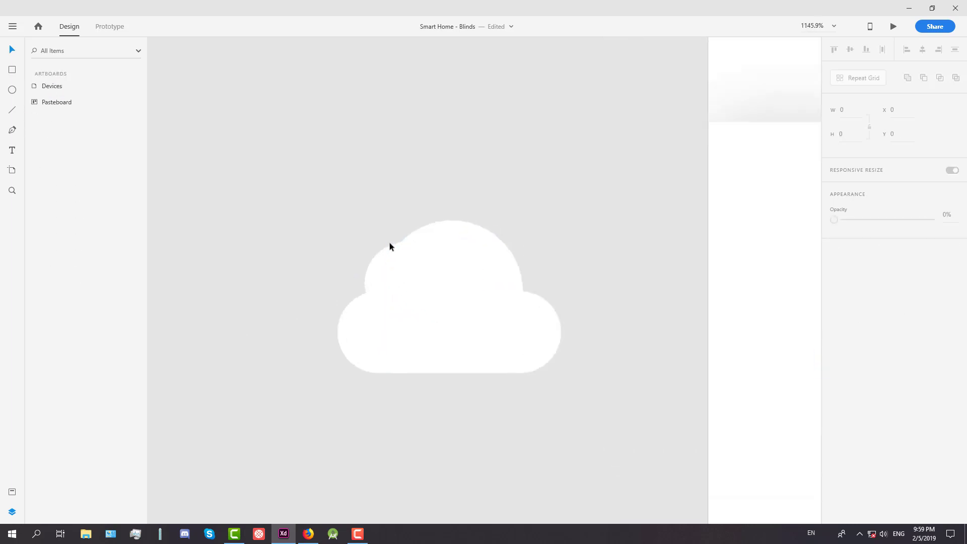
click(373, 274)
key(Left)
key(Left)
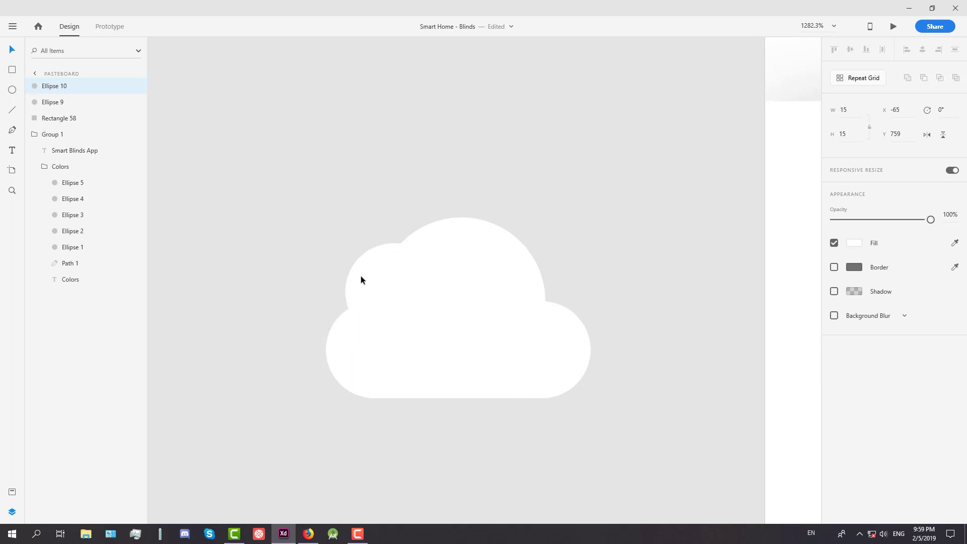
Step: Shrink the large circle to about 24 in diameter and shift it 3 units right
click(476, 308)
drag(546, 217, 538, 228)
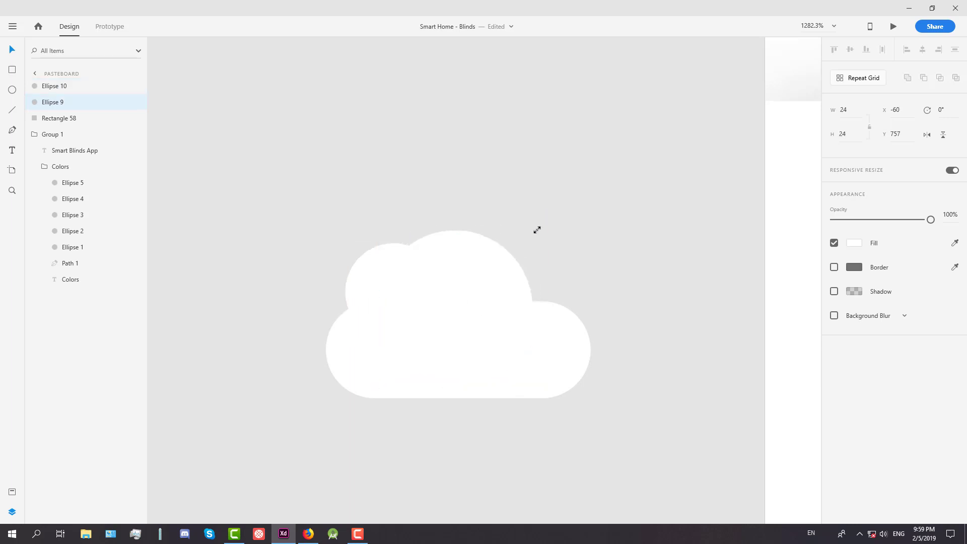
key(Right)
key(Right)
key(Right)
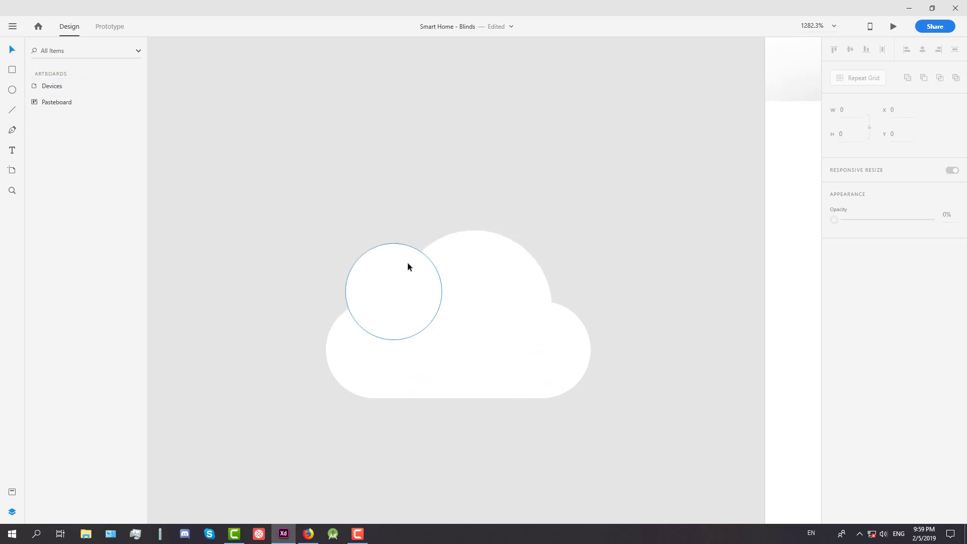
Step: Nudge the small circle slightly down and to the right to refine the cloud outline
drag(407, 263, 396, 276)
click(582, 215)
Step: Unite the pill and both circles into one shape and name it Cloud Icon
scroll(582, 216, down, 3)
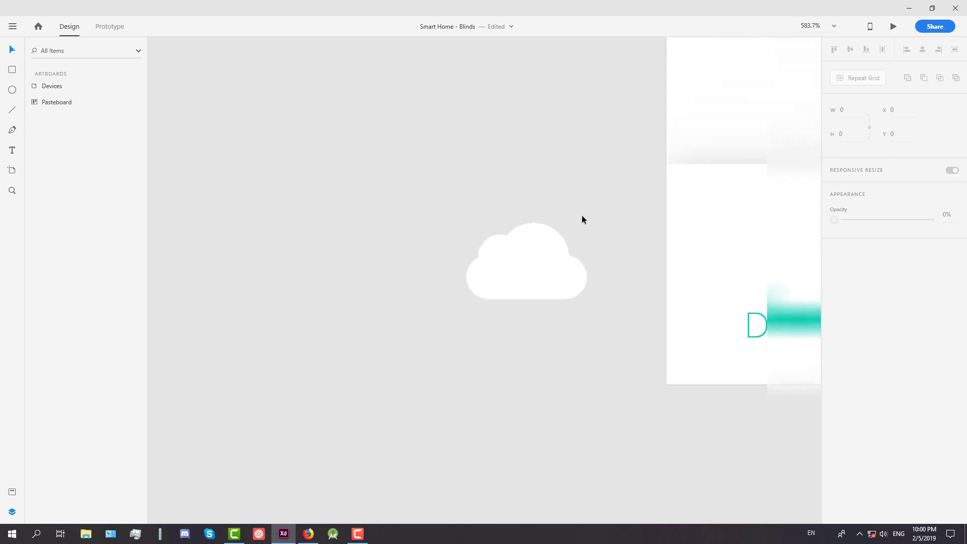
drag(611, 302, 427, 194)
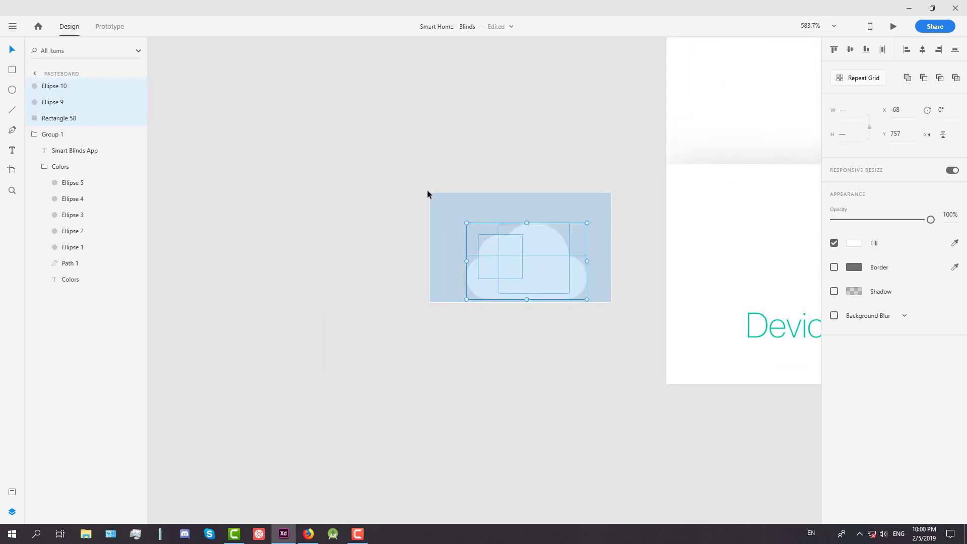
click(909, 79)
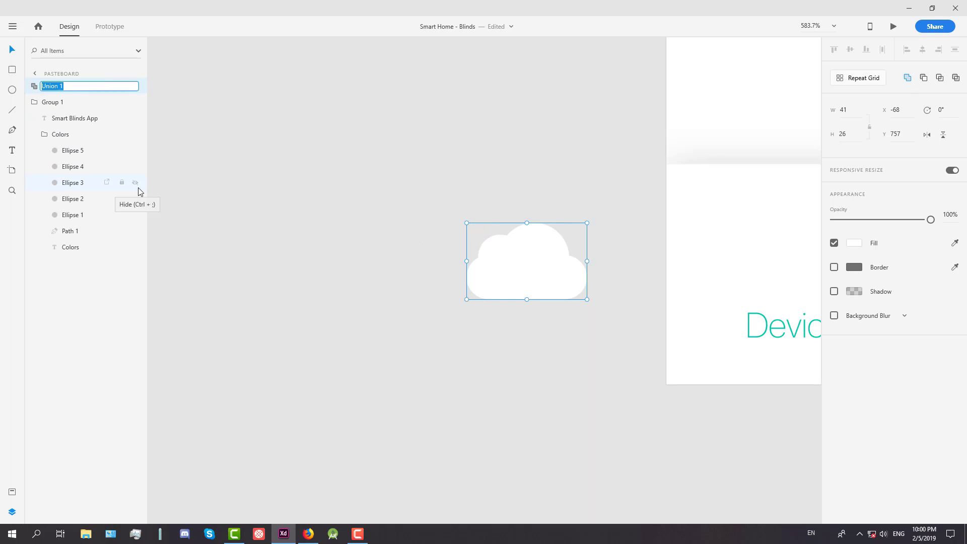
text(DeviCloud Icon)
key(Return)
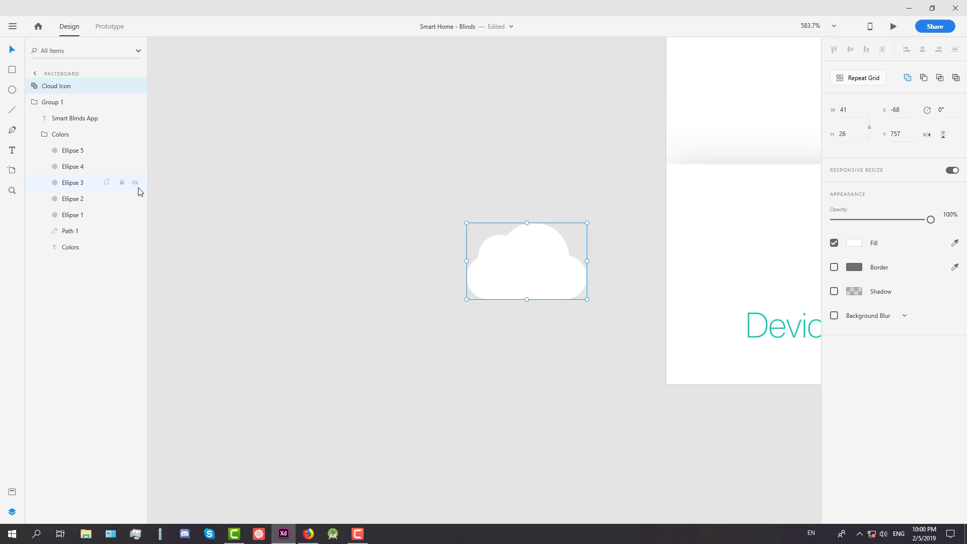
Step: Move the cloud icon above the Devices label in the bottom bar and fill it with the saved teal color
scroll(513, 368, down, 3)
drag(509, 366, 316, 353)
drag(338, 311, 459, 312)
click(853, 298)
click(761, 363)
click(428, 348)
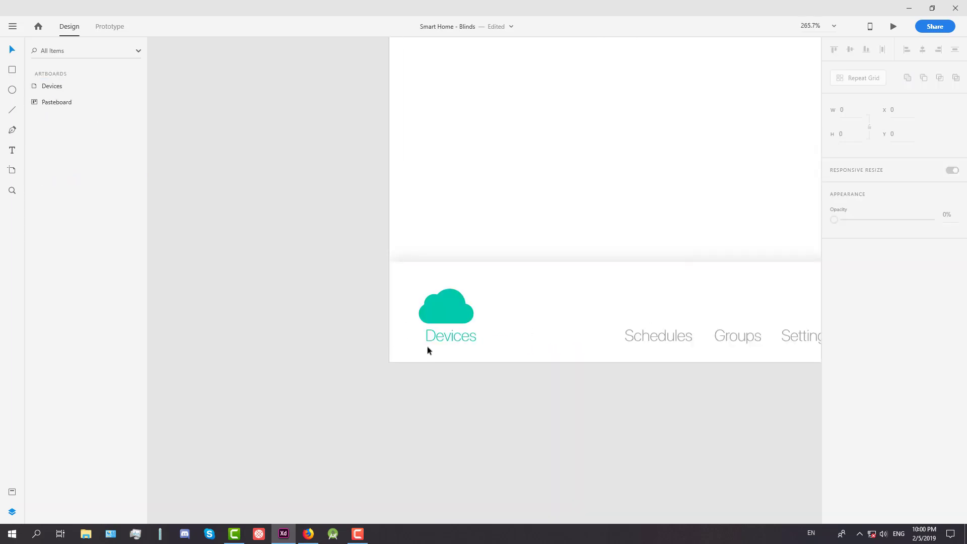
Step: Center the cloud icon over the Devices label and raise it to Y 753
scroll(456, 288, up, 3)
click(436, 291)
click(451, 396)
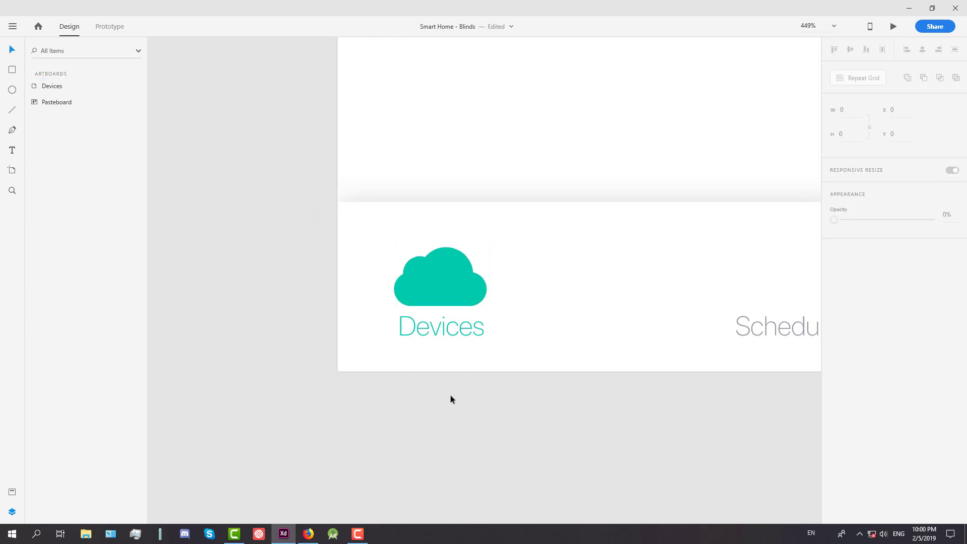
scroll(451, 396, down, 3)
scroll(467, 422, down, 1)
scroll(461, 388, up, 3)
click(455, 349)
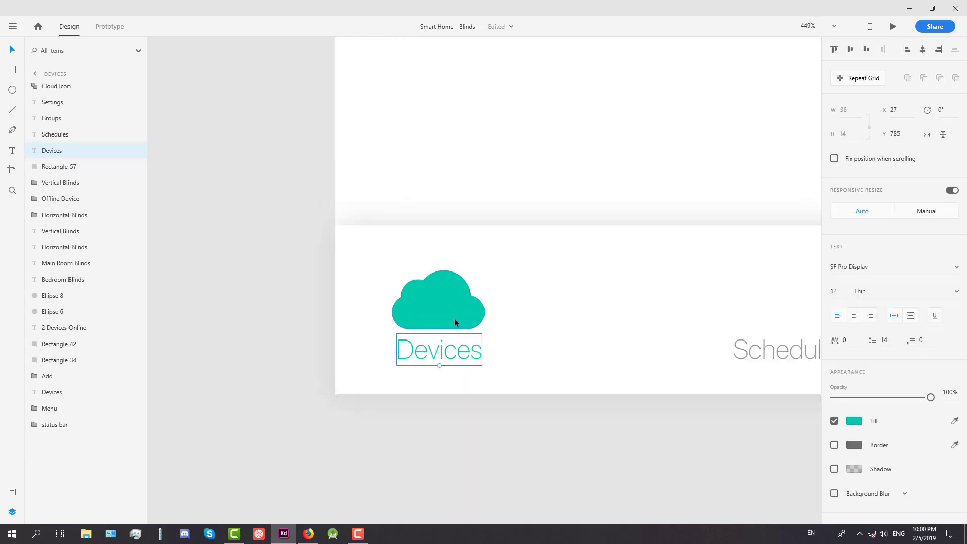
click(455, 320)
drag(454, 325, 455, 316)
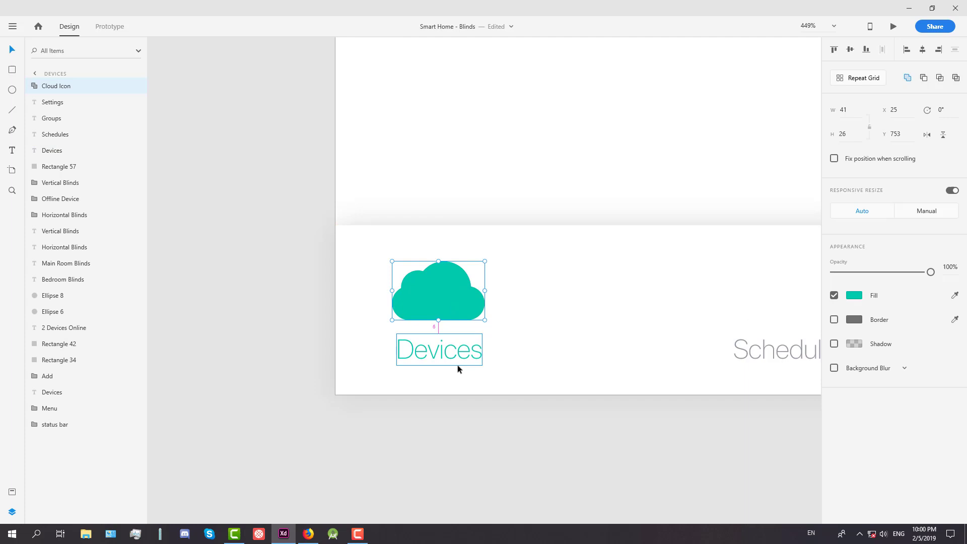
Step: Raise the Devices label slightly and move the cloud icon up to Y 752
scroll(455, 370, down, 3)
click(530, 433)
scroll(529, 433, down, 2)
scroll(510, 415, up, 3)
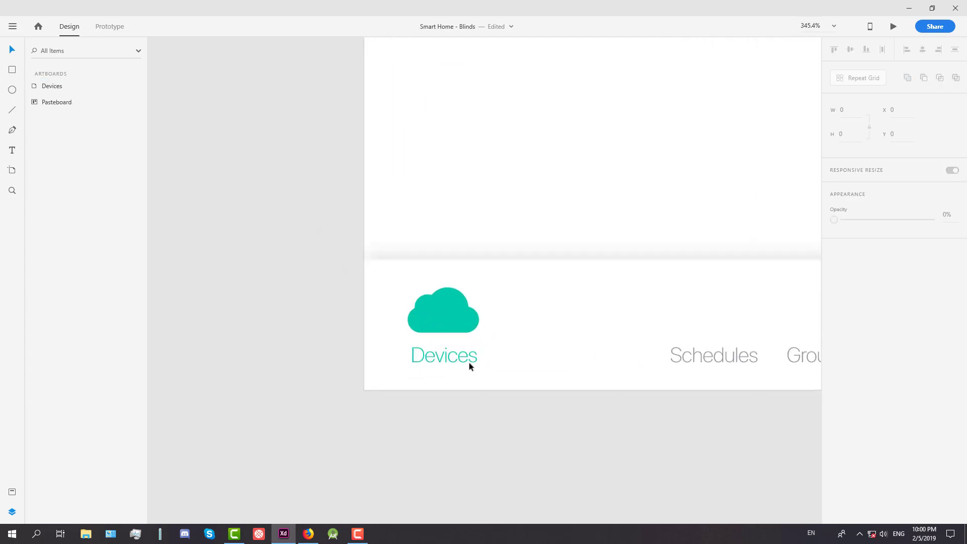
click(468, 363)
shift+click(452, 306)
drag(452, 307, 451, 304)
click(592, 441)
Step: Move the Schedules, Groups and Settings labels up to line up with the Devices label
drag(625, 442, 507, 443)
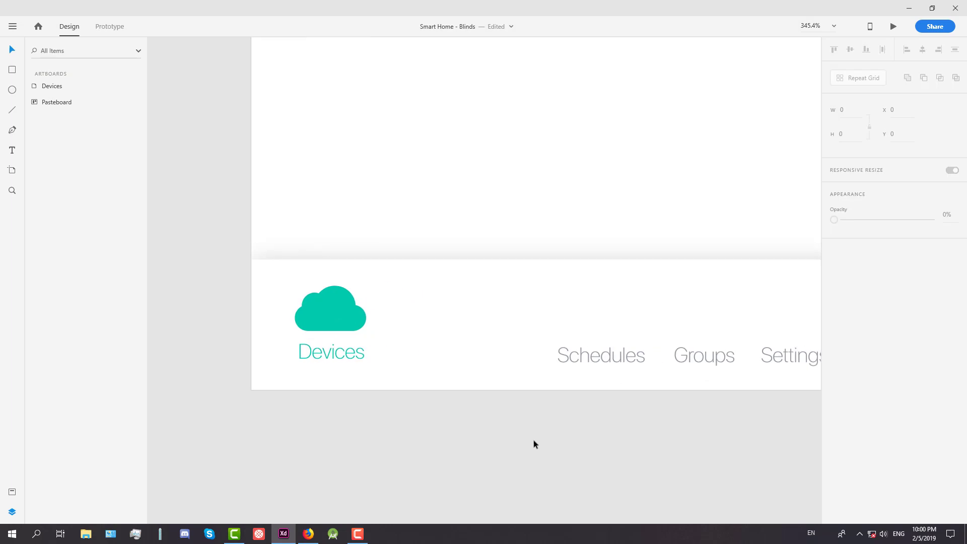
drag(594, 363, 597, 354)
click(708, 357)
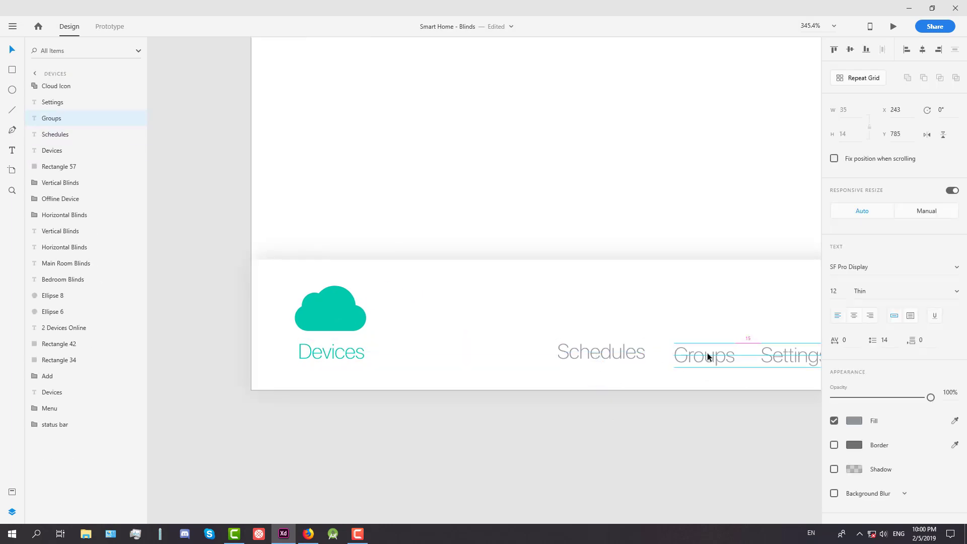
drag(708, 357, 708, 353)
drag(779, 359, 779, 355)
Step: Group the cloud icon with the Devices label
click(317, 327)
shift+click(322, 349)
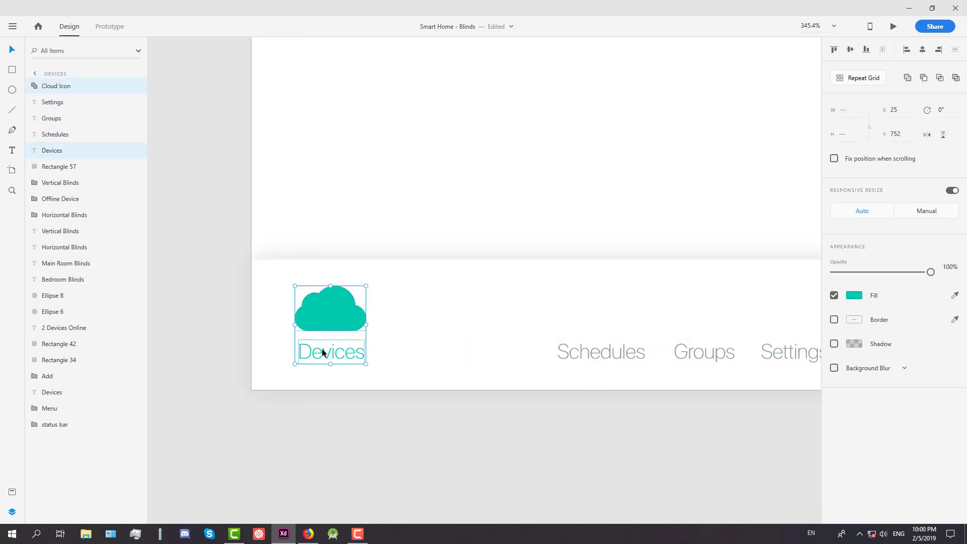
key(ctrl+g)
Step: Ungroup the cloud icon and the Devices label
scroll(348, 342, down, 3)
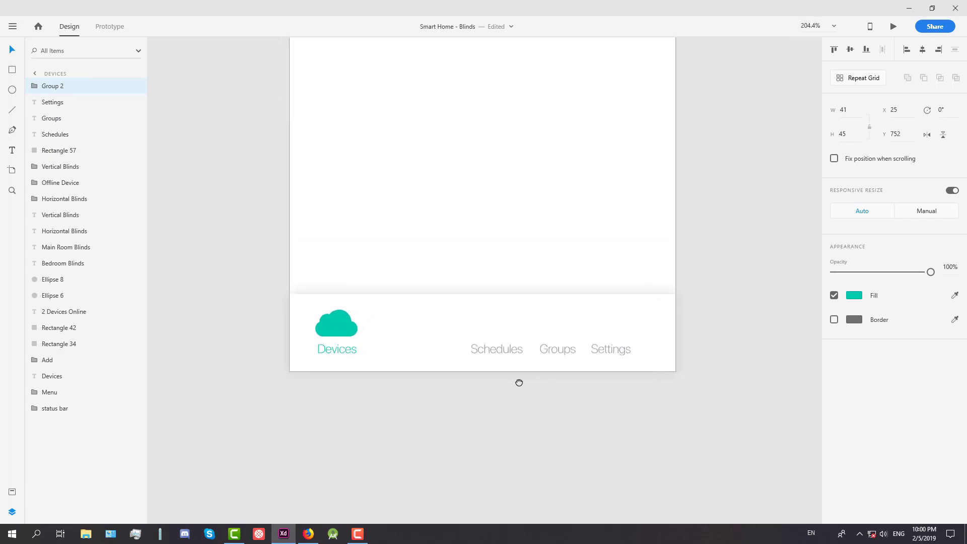
drag(519, 383, 450, 386)
click(395, 405)
scroll(383, 408, up, 5)
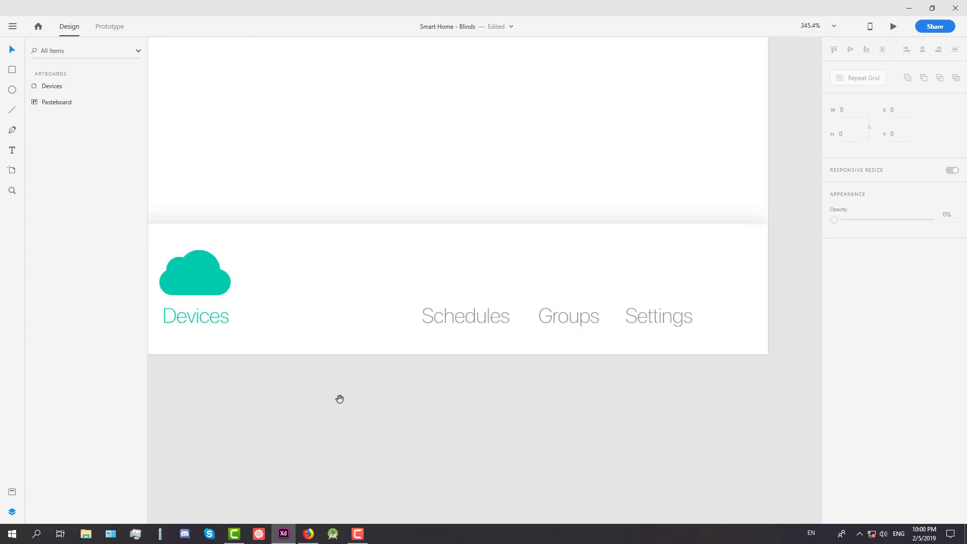
click(327, 248)
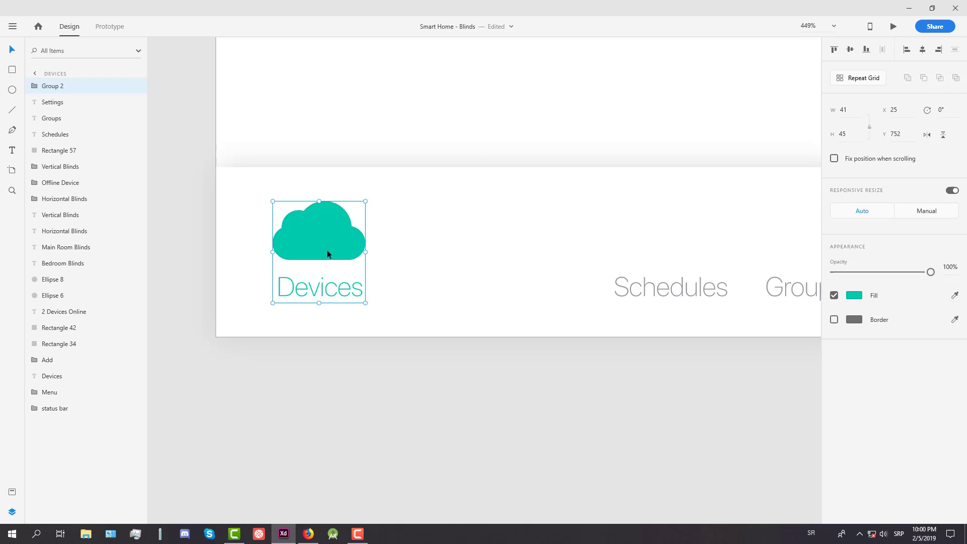
key(ctrl+shift+g)
click(372, 340)
Step: Duplicate the cloud icon onto the pasteboard directly below the artboard, at Y 837
drag(335, 243, 335, 436)
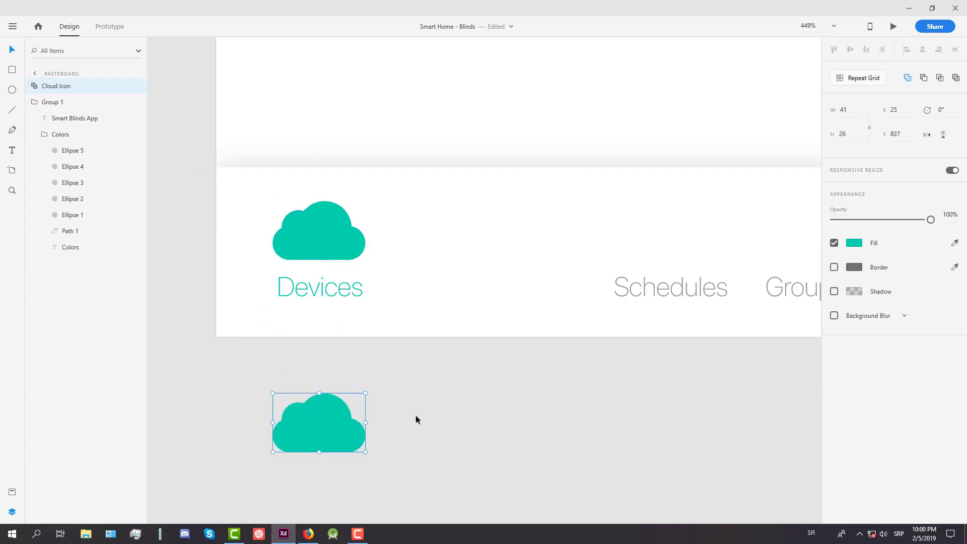
click(417, 417)
Step: Draw a rectangle about 40 by 34 beneath the copied cloud icon and move it down to Y 880
drag(409, 479, 455, 353)
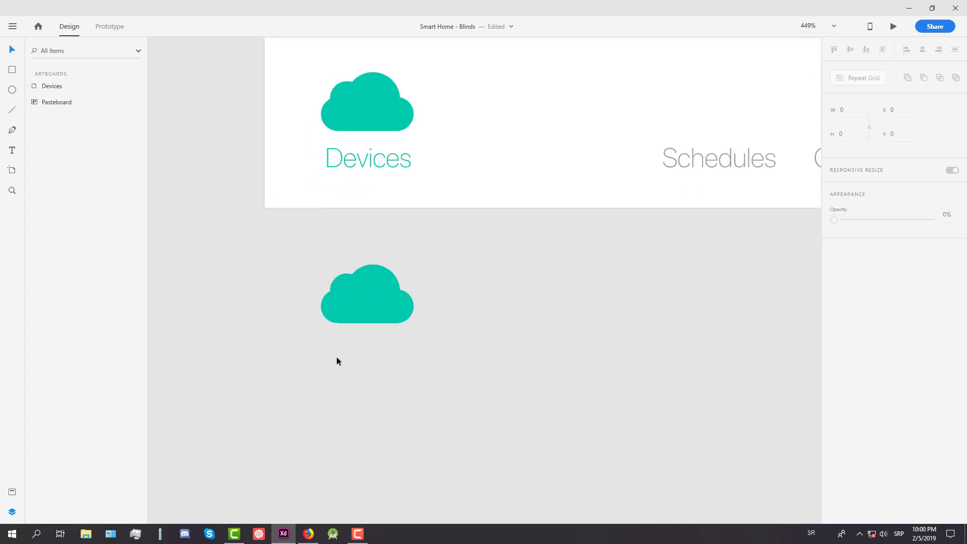
scroll(337, 357, down, 2)
scroll(336, 358, up, 4)
drag(357, 383, 361, 309)
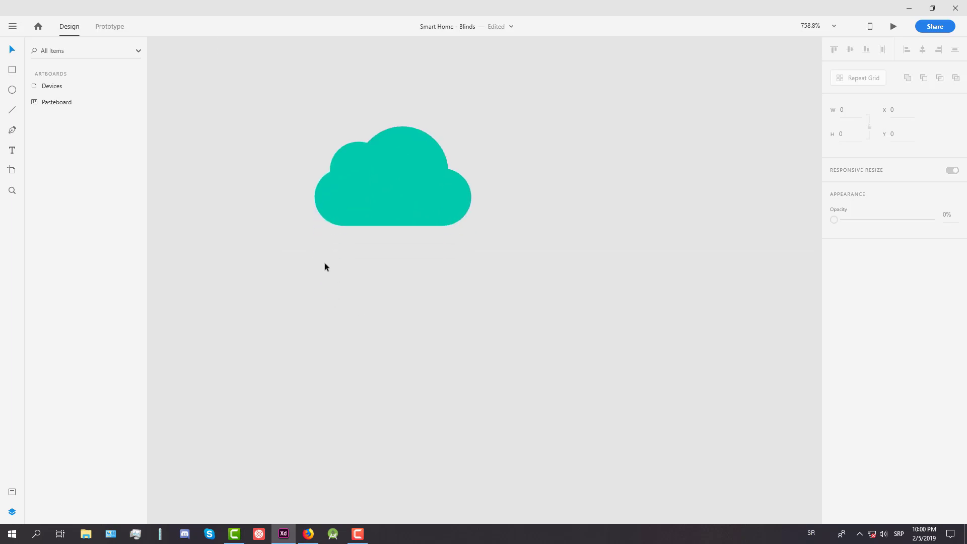
drag(313, 254, 470, 381)
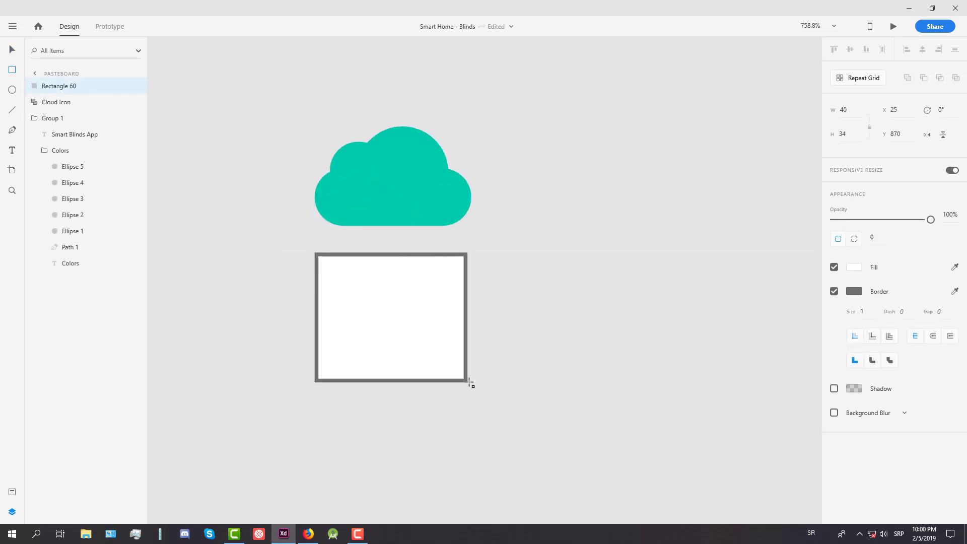
key(v)
scroll(442, 309, down, 3)
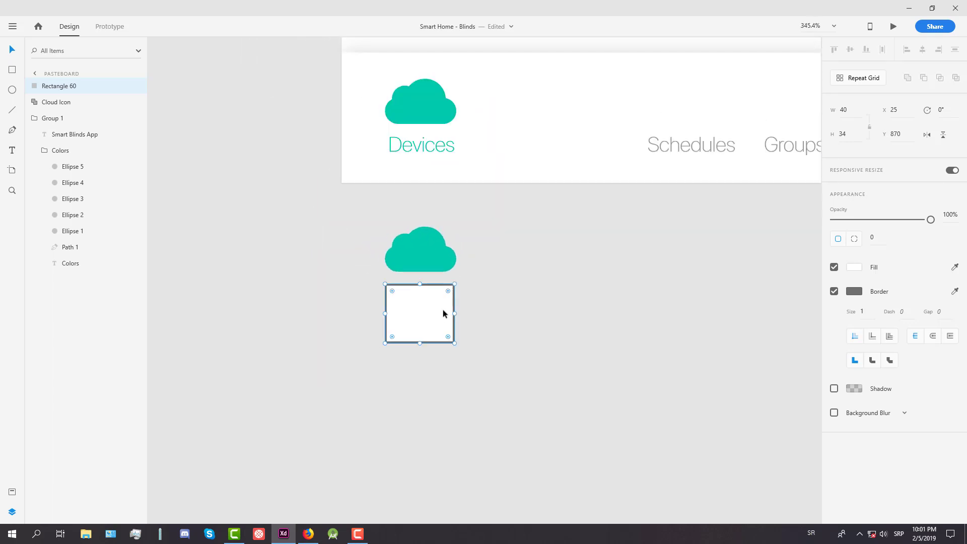
drag(434, 295, 429, 385)
Step: Remove the border of the rectangle beneath the cloud copy and fill it with the saved grey swatch
scroll(431, 339, up, 2)
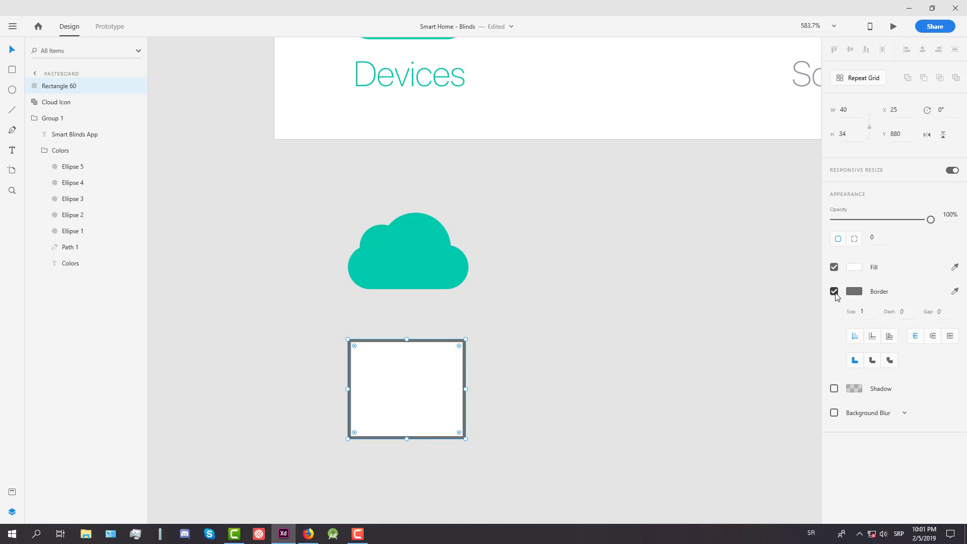
click(835, 292)
click(854, 268)
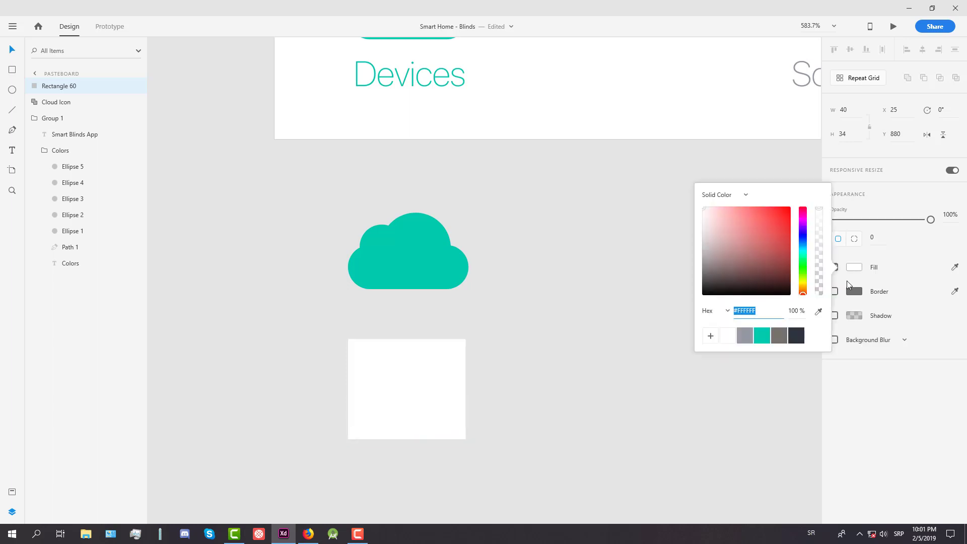
click(745, 336)
click(588, 352)
Step: Draw a 40 by 7 rectangle along the top edge of the grey block, with no fill and a grey border
scroll(362, 321, up, 1)
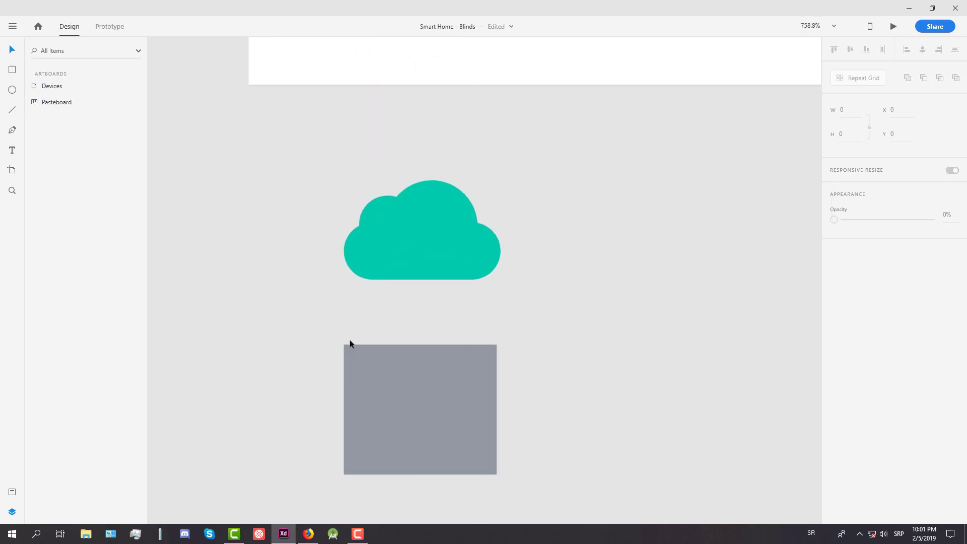
mouse_move(344, 318)
mouse_down()
mouse_move(363, 337)
mouse_move(497, 344)
mouse_up()
click(834, 267)
click(834, 291)
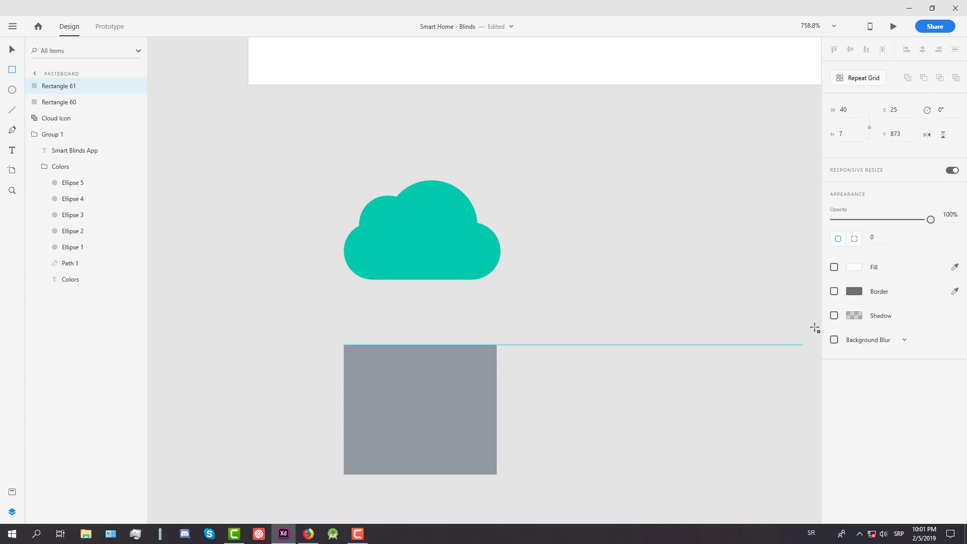
click(835, 291)
click(855, 293)
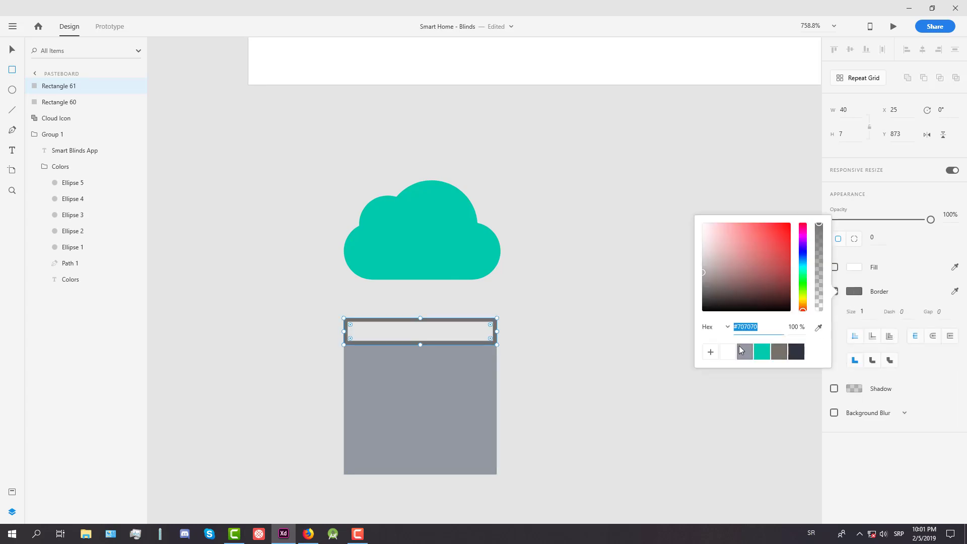
click(742, 351)
click(552, 284)
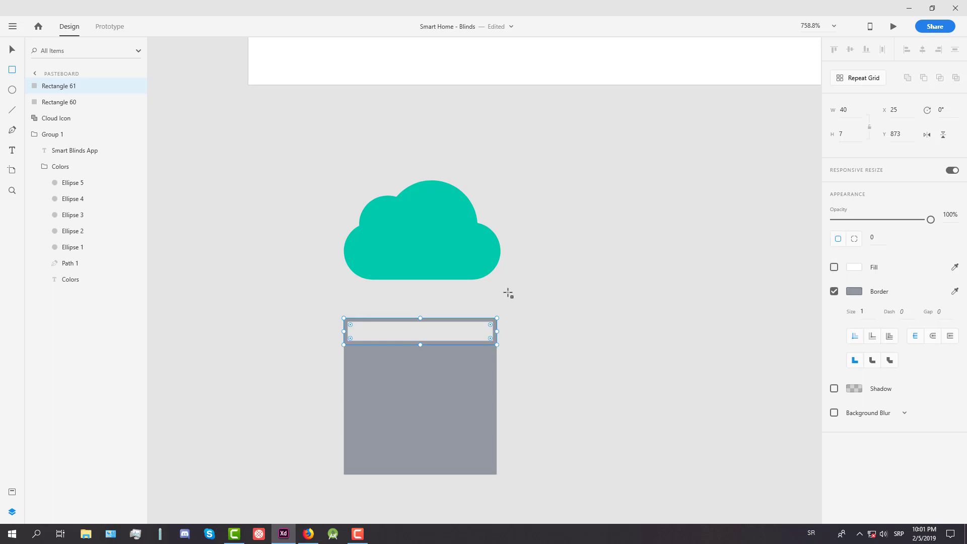
key(v)
click(507, 292)
Step: Stretch the outlined strip downward to a height of 8 so it overlaps the grey block
scroll(403, 291, up, 6)
click(422, 408)
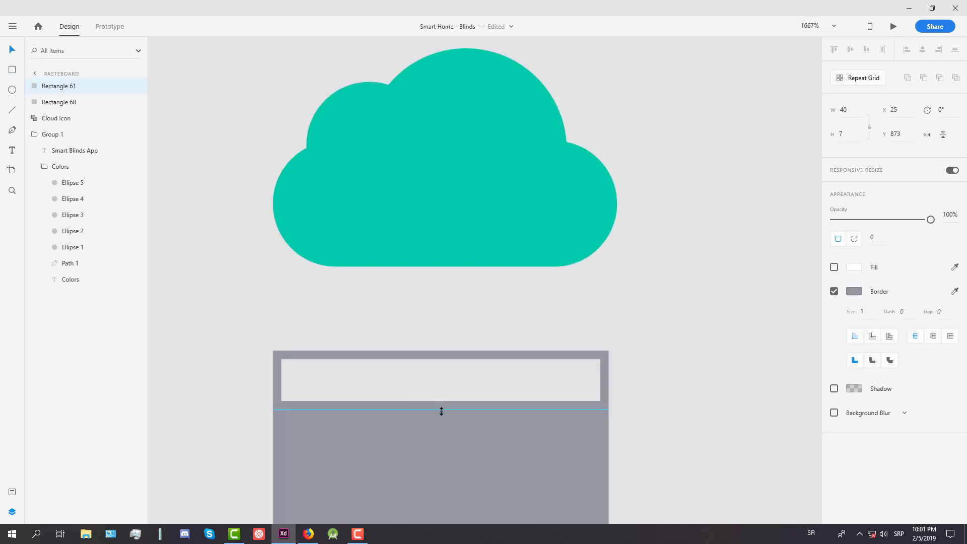
drag(441, 410, 441, 418)
key(ctrl+y)
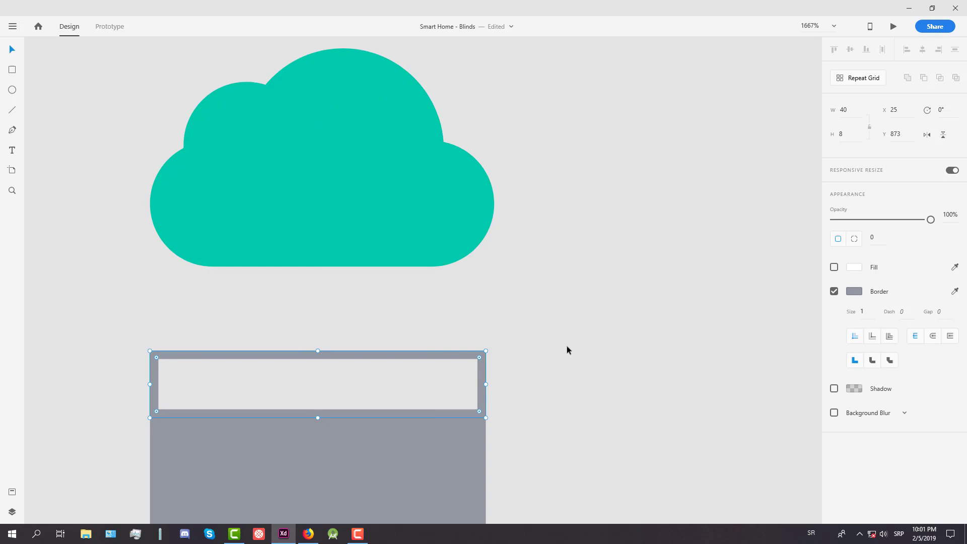
click(567, 350)
key(super+space)
scroll(512, 418, down, 3)
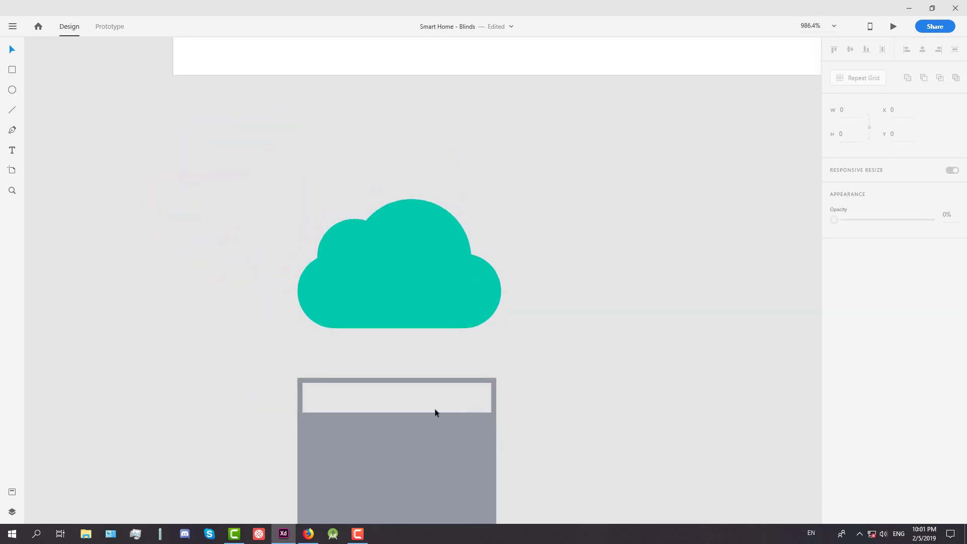
click(435, 413)
scroll(491, 442, up, 3)
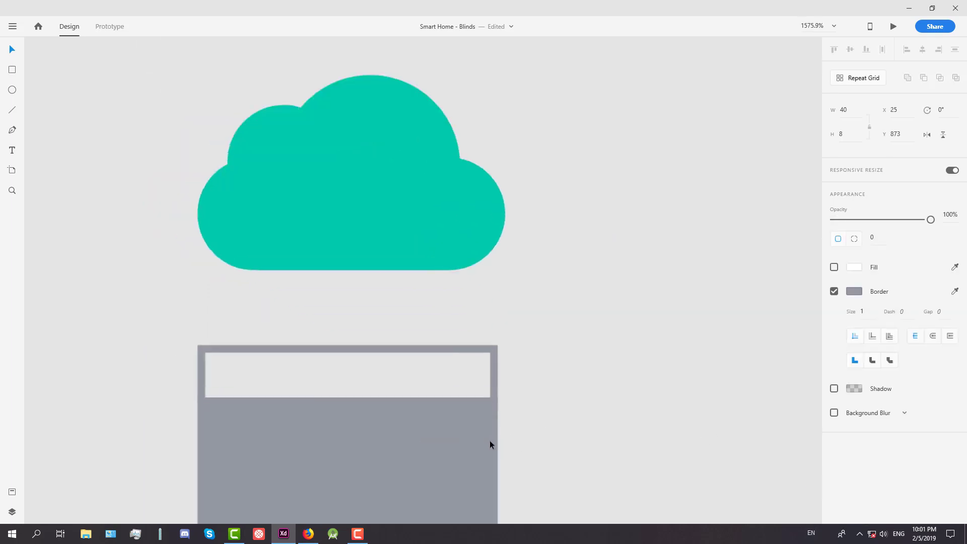
click(565, 416)
scroll(486, 435, down, 5)
drag(499, 445, 535, 331)
Step: Move the grey block above the outlined strip in the layer order
scroll(476, 320, up, 4)
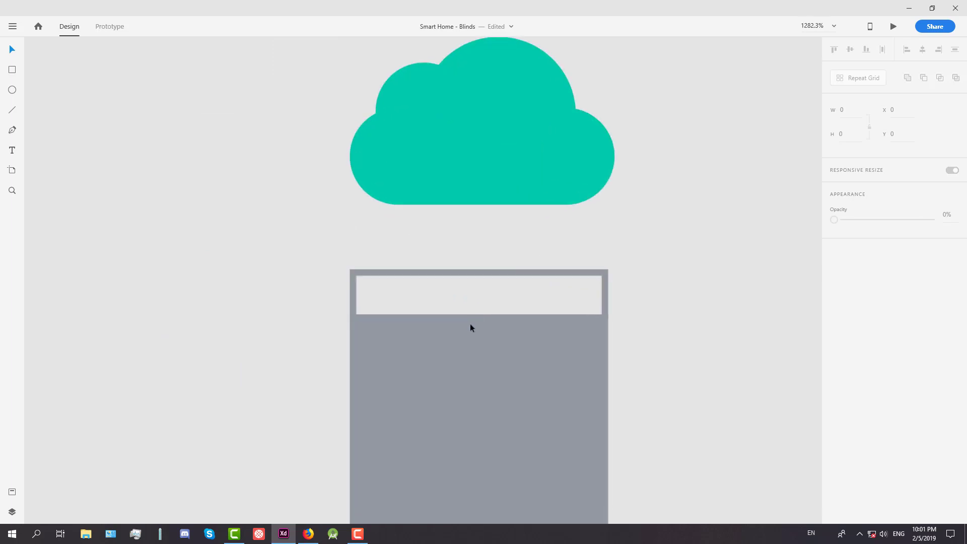
click(460, 331)
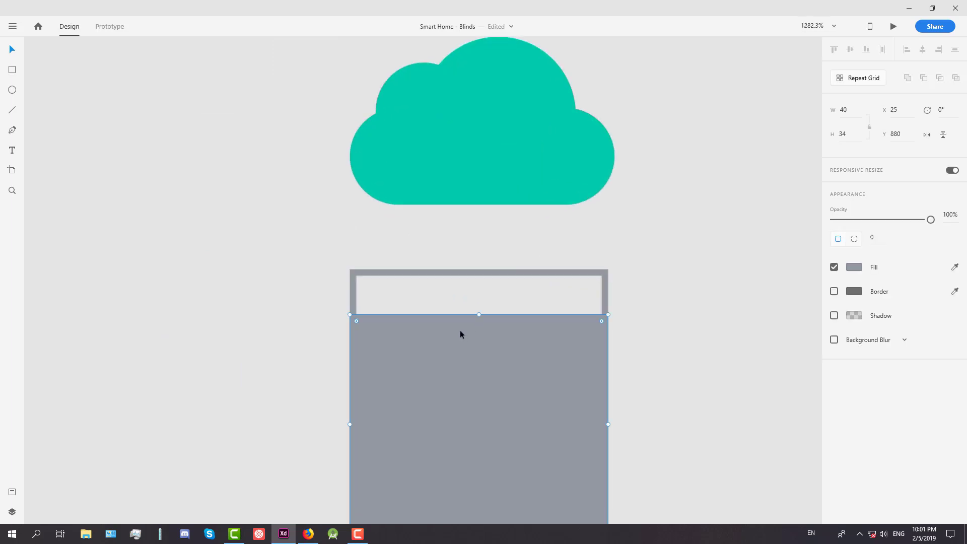
click(12, 512)
drag(63, 106, 69, 87)
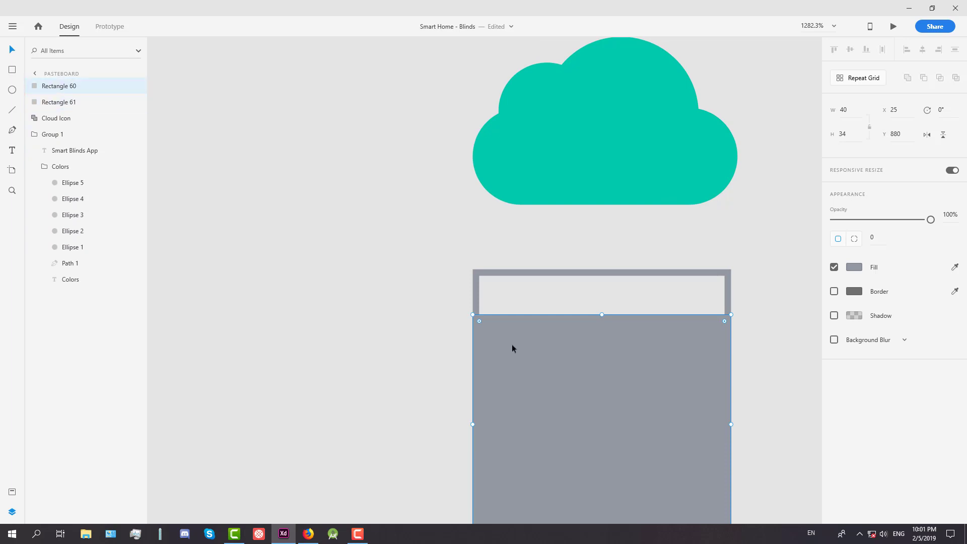
Step: Reduce the outlined strip's height to 7
click(480, 290)
drag(604, 322, 603, 317)
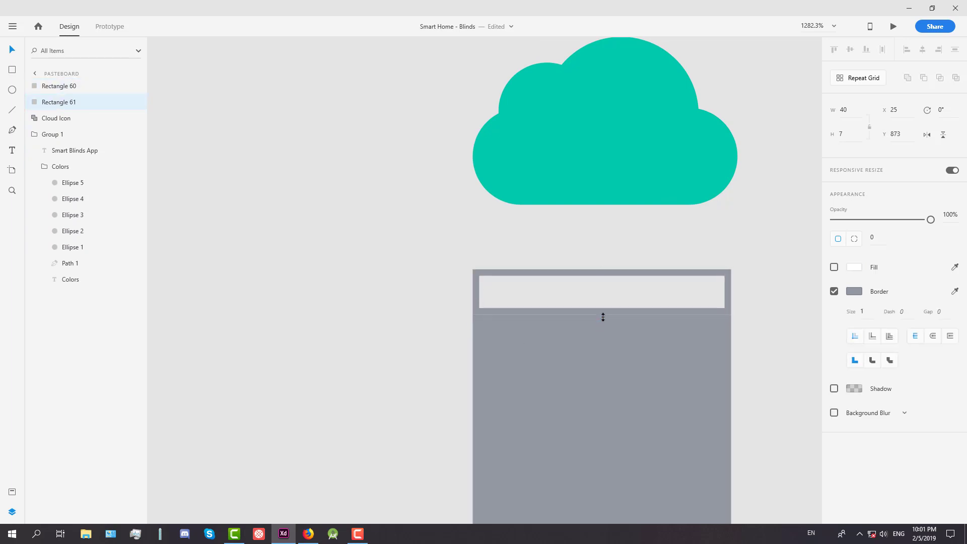
click(759, 337)
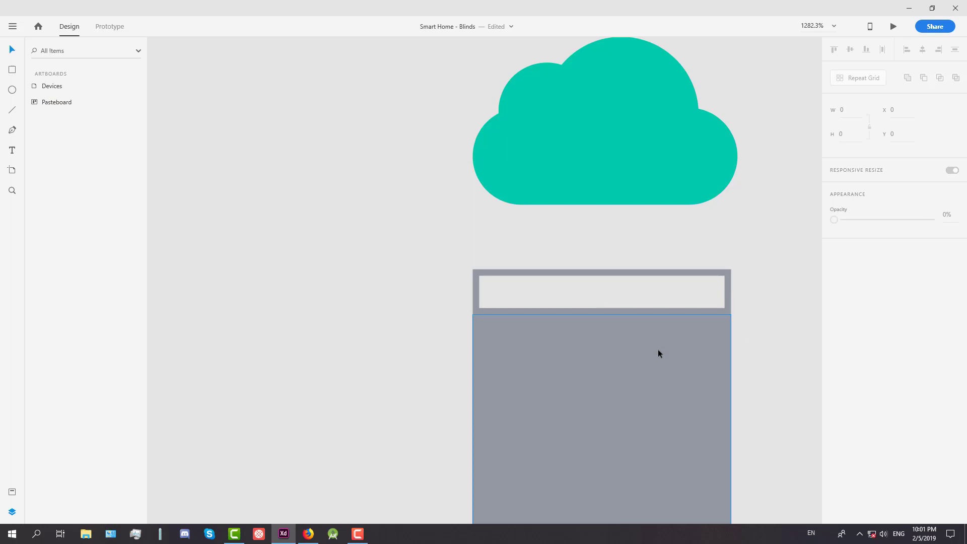
Step: Extend the grey block's top edge upward to Y 879, making it 35 high so it covers the strip's lower border
click(658, 350)
scroll(512, 321, up, 1)
scroll(512, 322, up, 1)
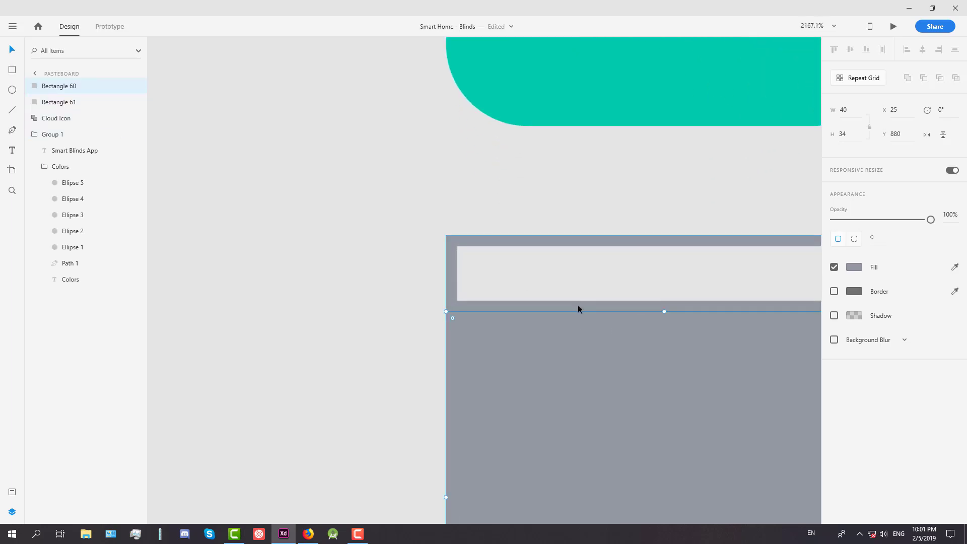
drag(663, 311, 663, 303)
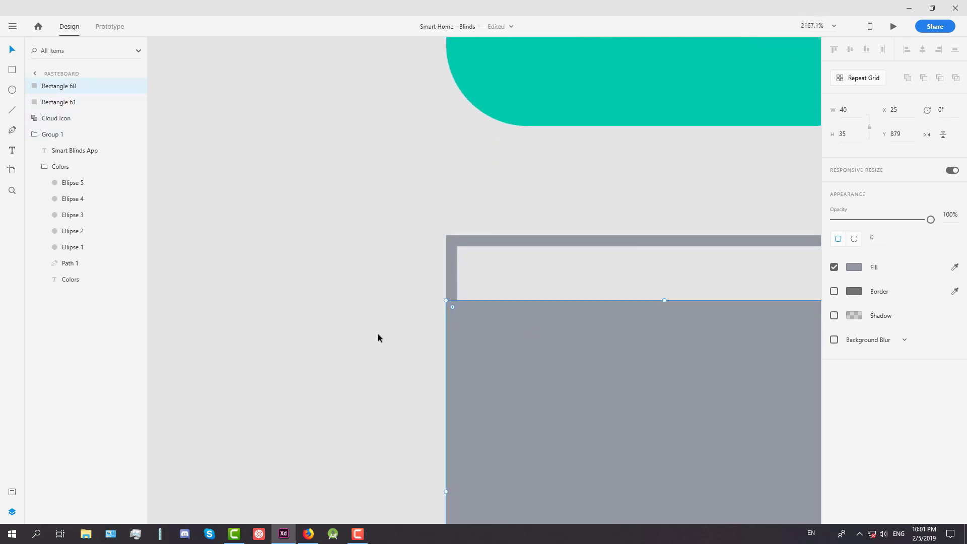
scroll(378, 334, down, 3)
click(363, 325)
scroll(379, 337, down, 3)
scroll(362, 337, up, 1)
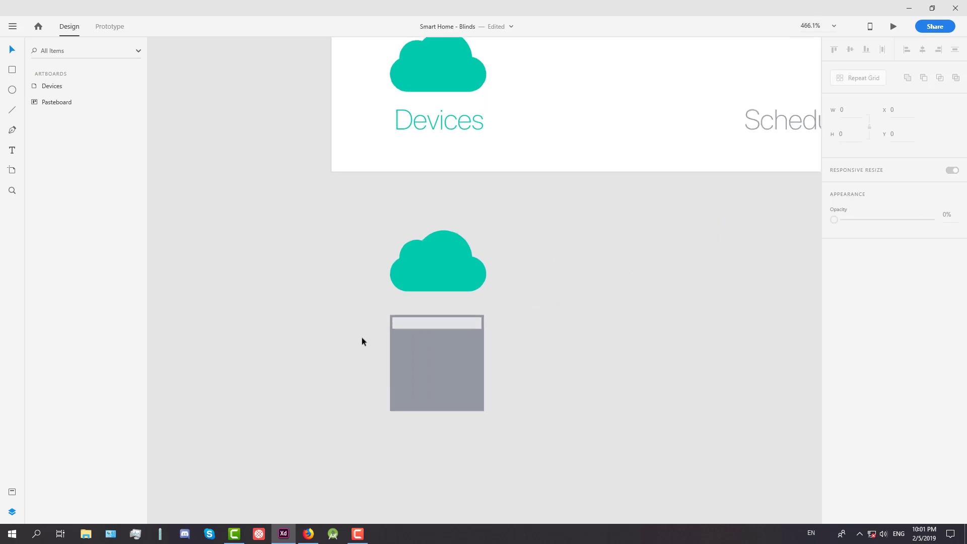
click(418, 310)
click(592, 357)
Step: Draw a 5 by 5 circle near the grey block's upper left corner and place two copies in a column below it
scroll(509, 373, up, 2)
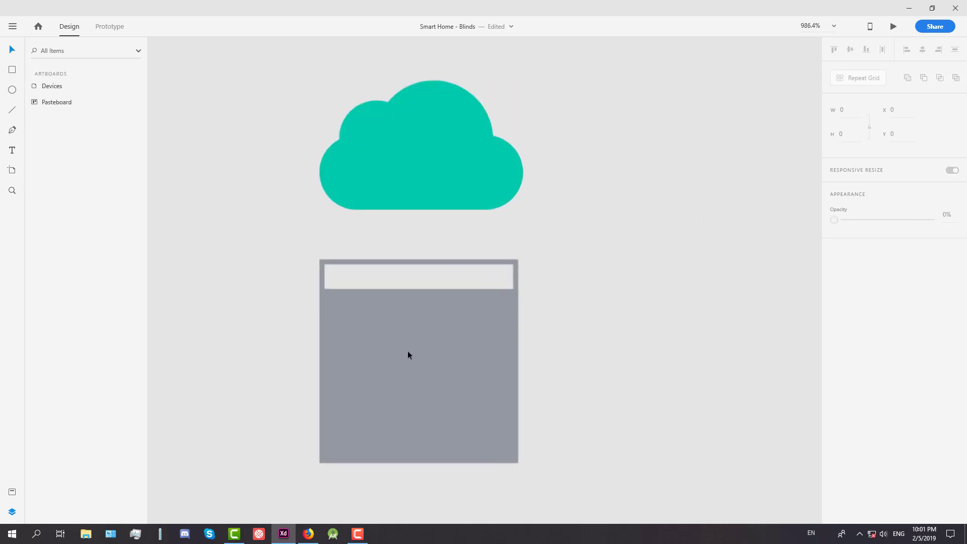
key(e)
drag(339, 320, 355, 334)
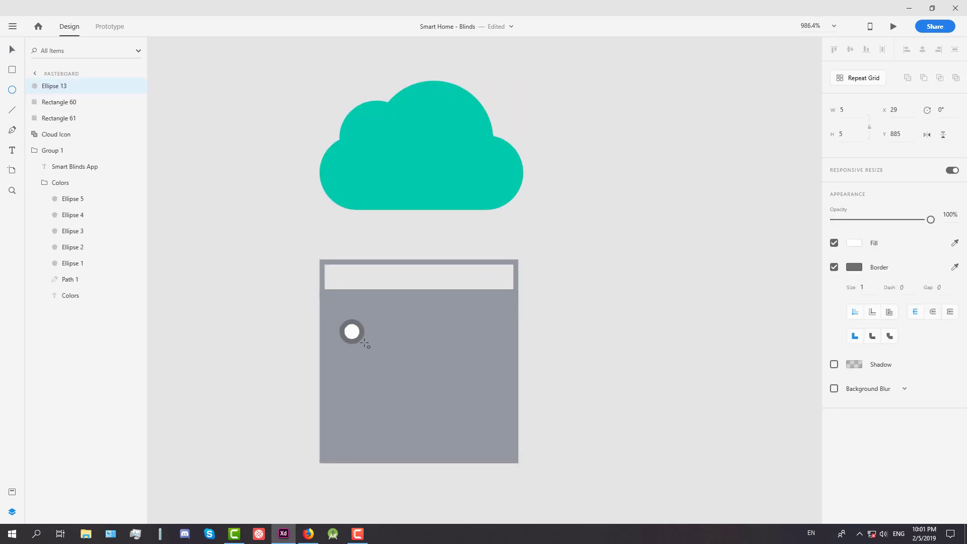
key(v)
click(458, 341)
drag(353, 331, 355, 372)
drag(355, 374, 353, 415)
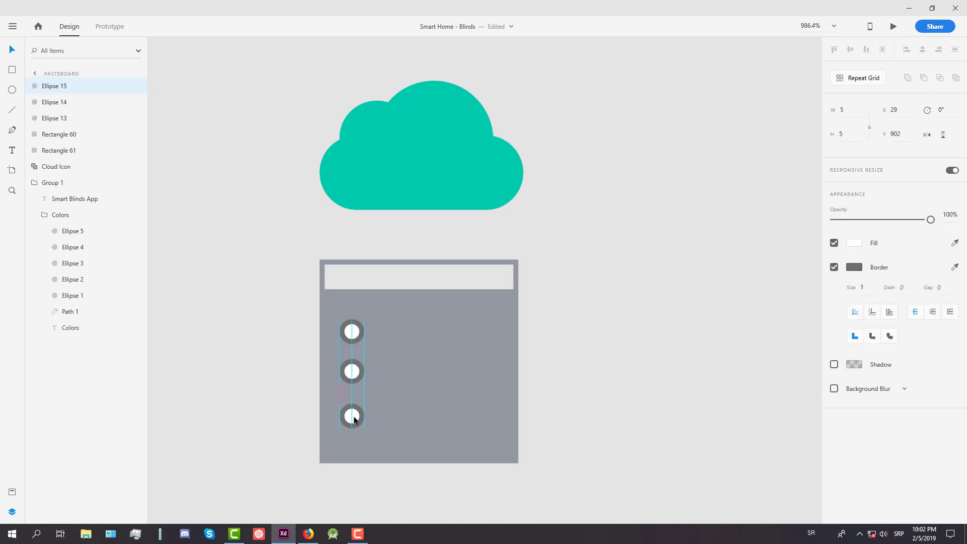
Step: Remove the borders of all three circles and shift the column down so the top circle sits at Y 885
scroll(360, 373, up, 3)
click(352, 304)
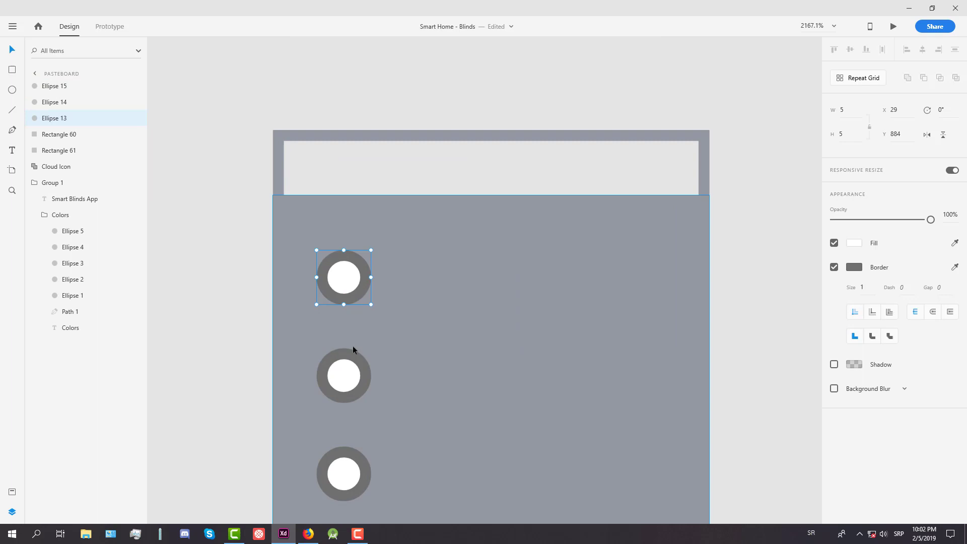
shift+click(355, 374)
shift+click(349, 478)
click(834, 267)
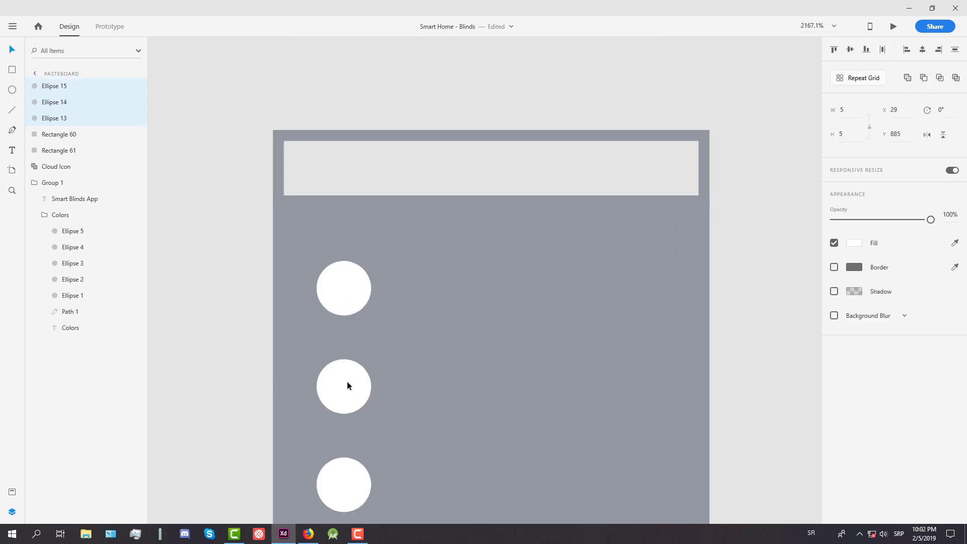
scroll(347, 380, down, 3)
key(Escape)
Step: Draw a white 22 by 3 bar beside the top circle, without a border and with a corner radius of 2
key(e)
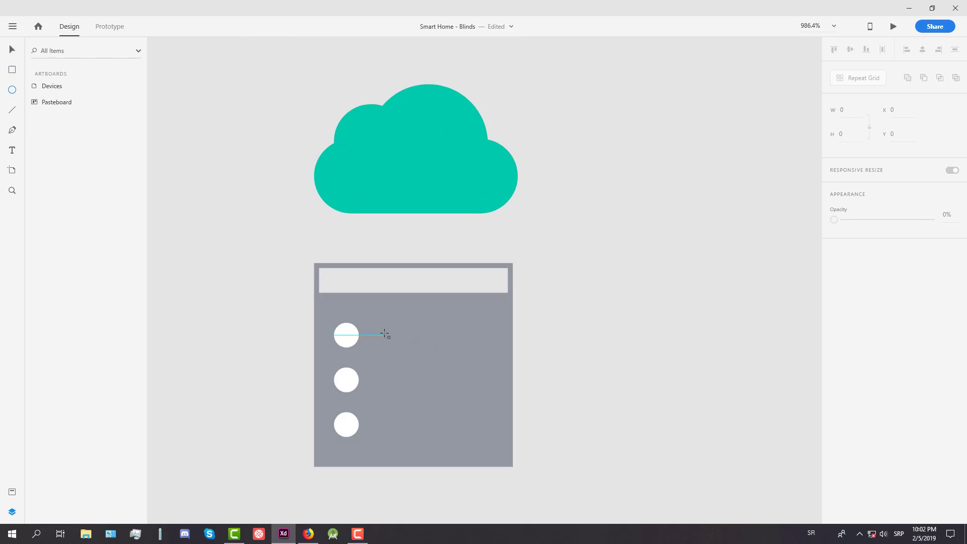
drag(386, 334, 479, 342)
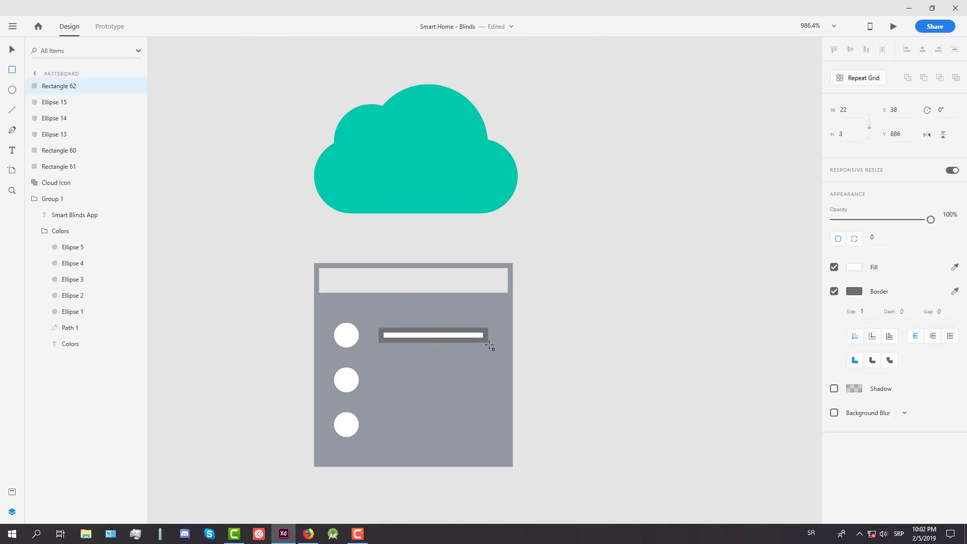
scroll(393, 333, up, 3)
click(835, 293)
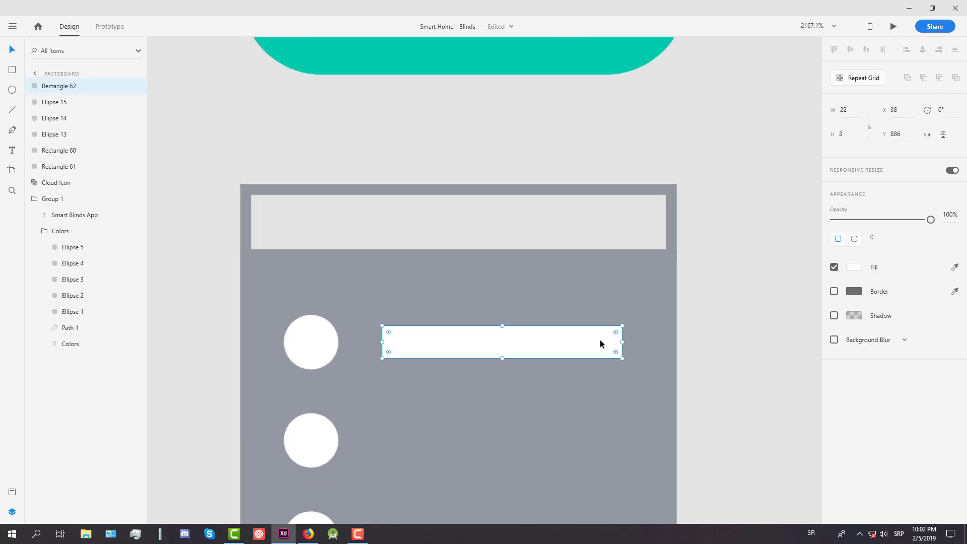
drag(616, 332, 525, 360)
scroll(529, 362, down, 2)
key(Down)
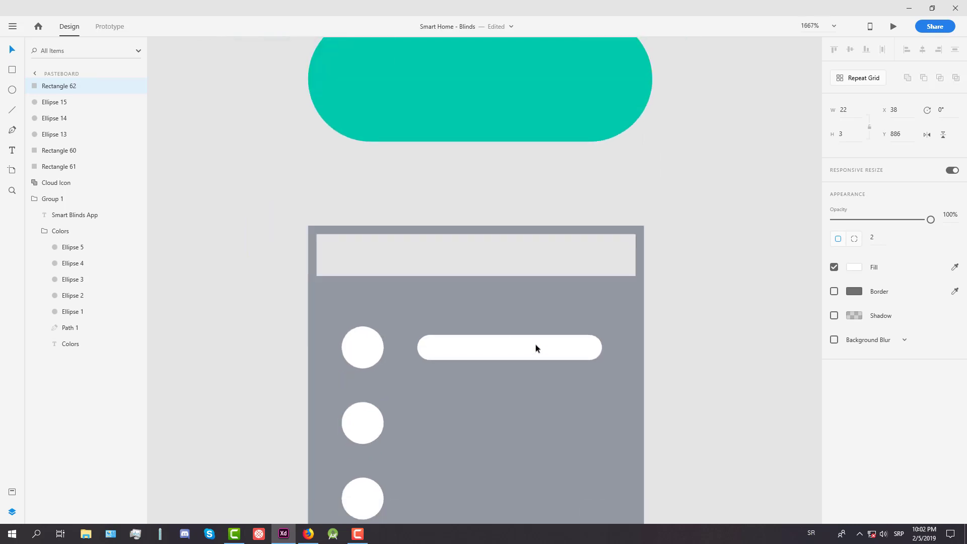
Step: Widen the bar to 23 and place copies of it beside the middle and lower circles
scroll(524, 322, down, 2)
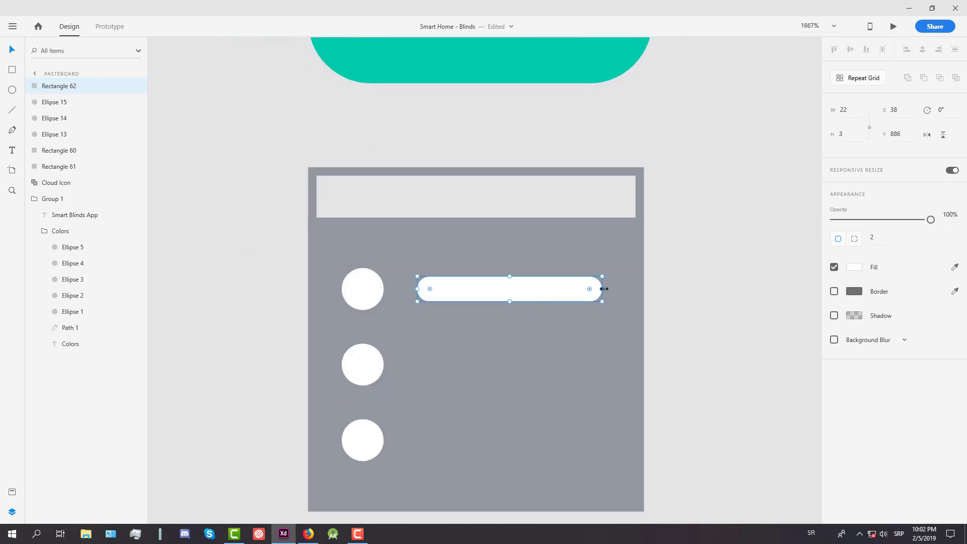
drag(605, 288, 609, 289)
key(ctrl+d)
drag(543, 292, 546, 433)
key(ctrl+d)
click(727, 380)
click(509, 370)
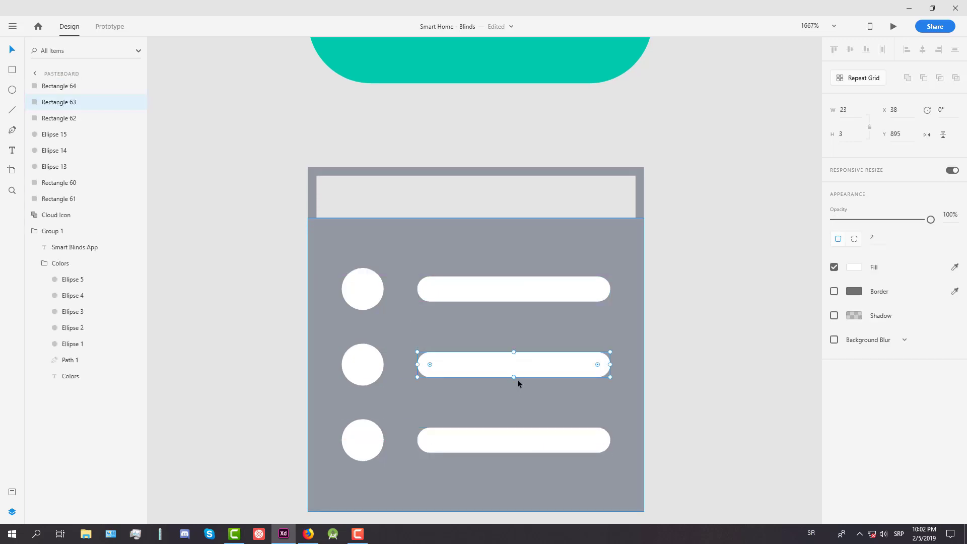
click(719, 348)
Step: Thin the top bar to a height of 2 and shorten it from its right end
scroll(631, 356, down, 5)
scroll(631, 356, down, 4)
scroll(667, 362, up, 7)
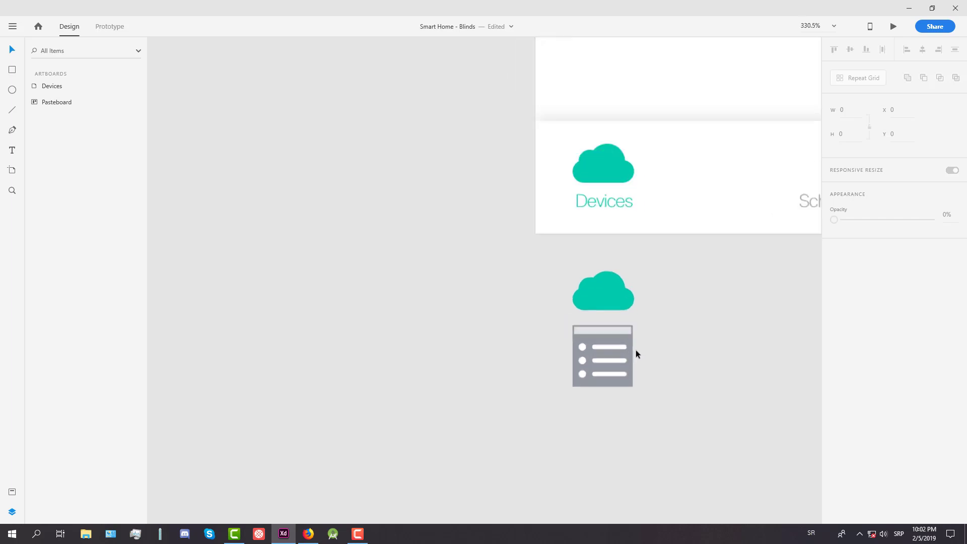
click(542, 338)
drag(522, 347, 521, 339)
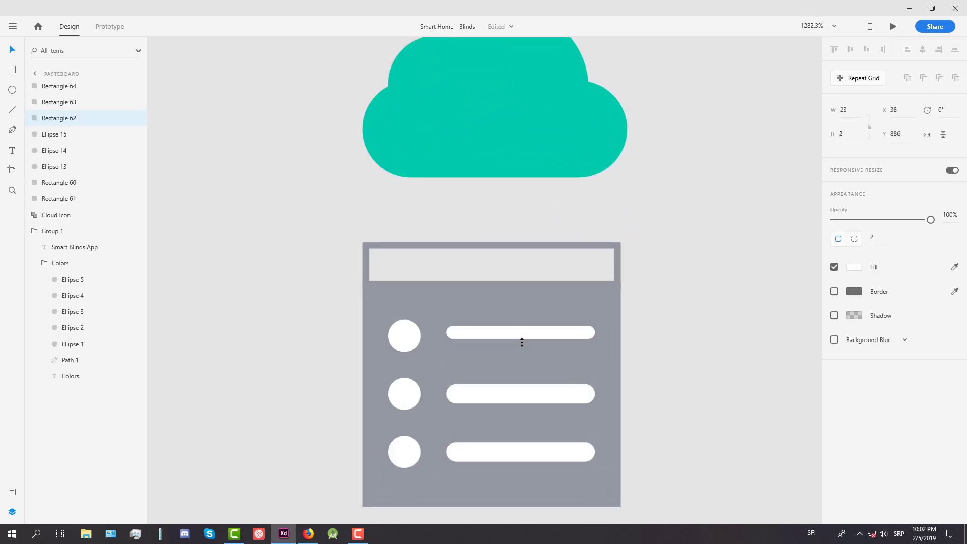
drag(596, 332, 574, 331)
Step: Delete the middle and lower bars together with their two circles
click(558, 402)
key(Delete)
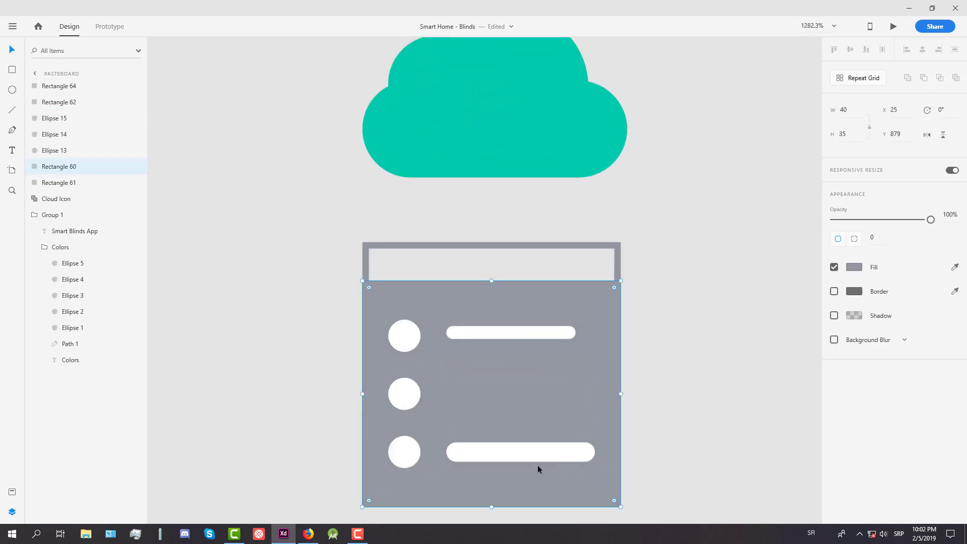
click(537, 456)
key(Delete)
click(405, 452)
key(Delete)
click(407, 395)
key(Delete)
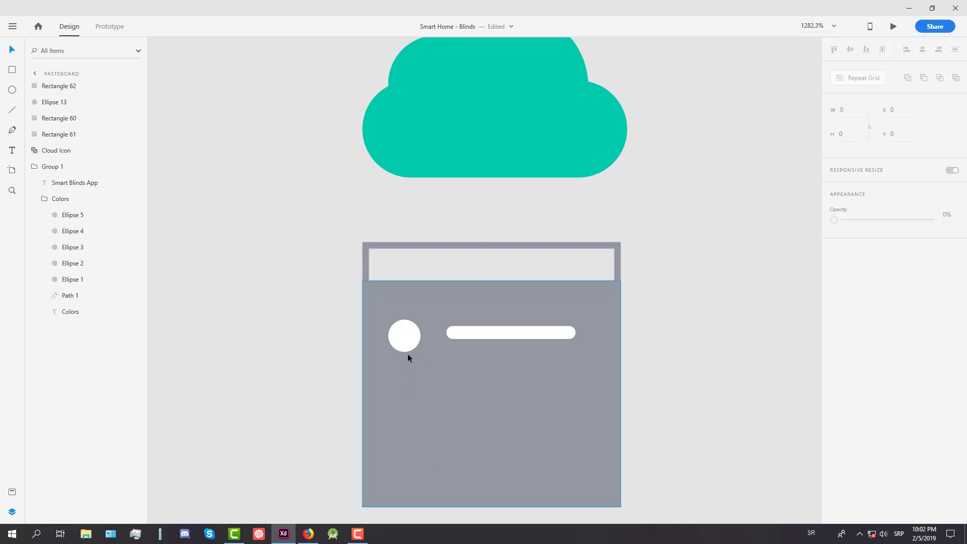
Step: Resize the remaining circle to 4 by 4
scroll(408, 348, up, 3)
click(415, 327)
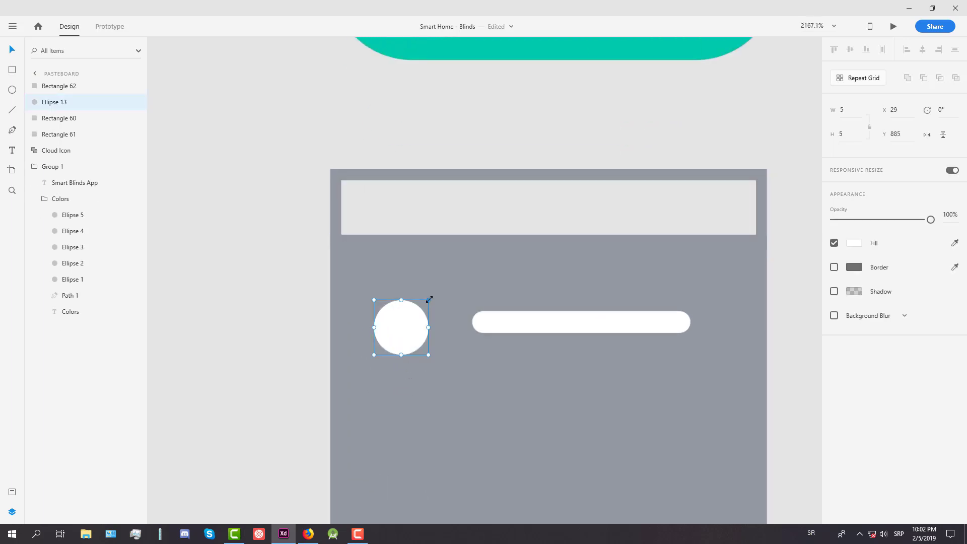
drag(429, 300, 424, 307)
drag(399, 344, 402, 332)
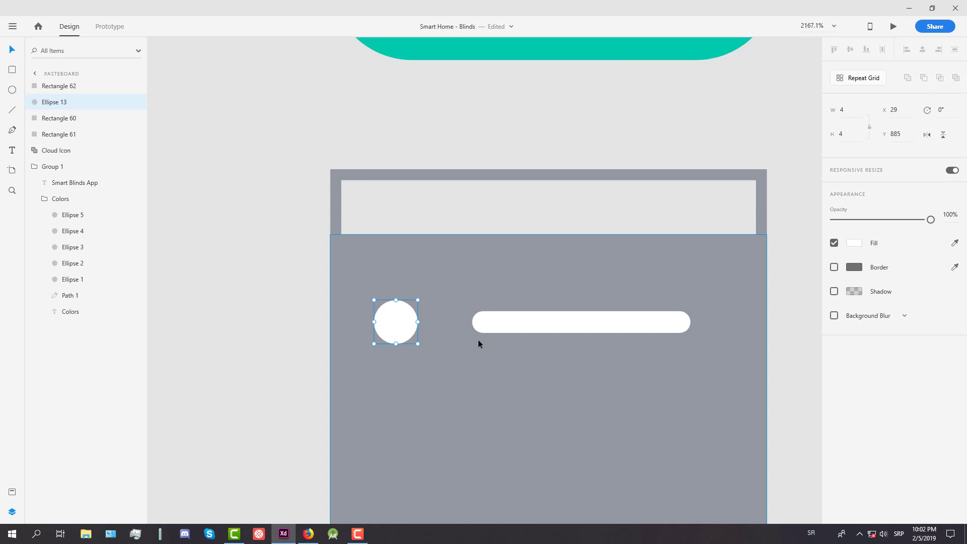
Step: Nudge the white bar slightly closer to the circle beside it
scroll(479, 340, down, 5)
click(502, 335)
key(Left)
key(Left)
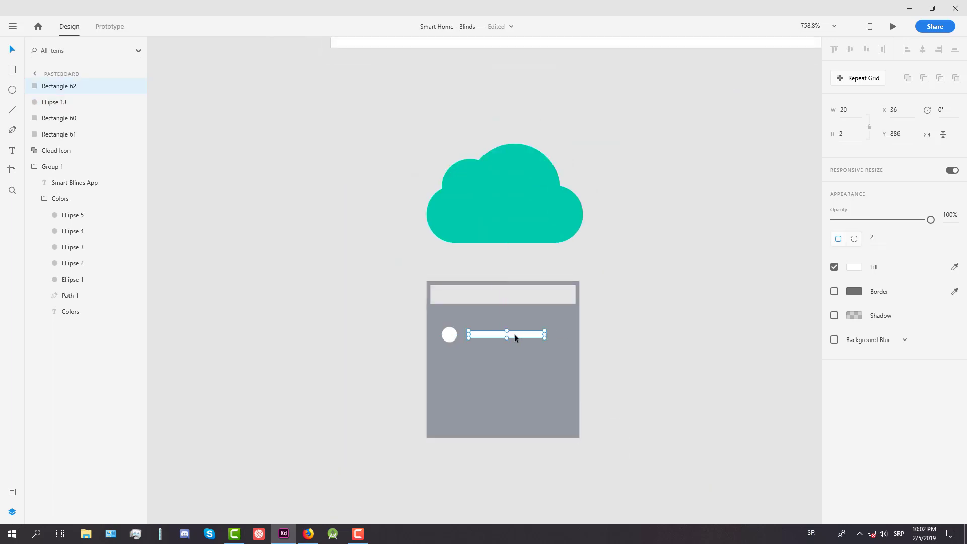
Step: Copy the circle and bar twice downward to form three evenly spaced list rows
drag(493, 337, 511, 398)
scroll(474, 338, up, 3)
shift+click(432, 334)
drag(511, 398, 521, 455)
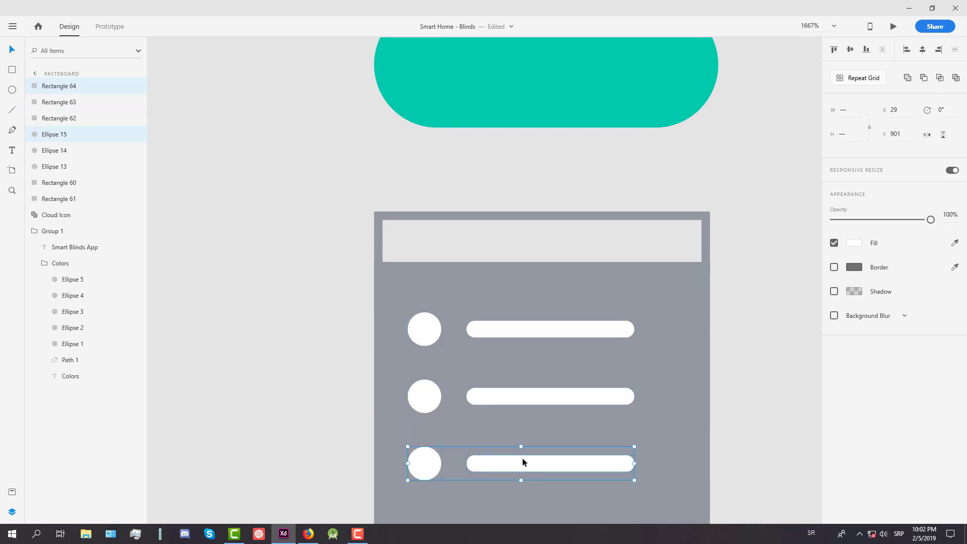
scroll(523, 458, down, 4)
click(645, 432)
Step: Select all three circles and bars and move them to X 32, Y 887 inside the grey body
scroll(524, 464, up, 3)
scroll(524, 464, down, 2)
click(525, 458)
shift+click(479, 459)
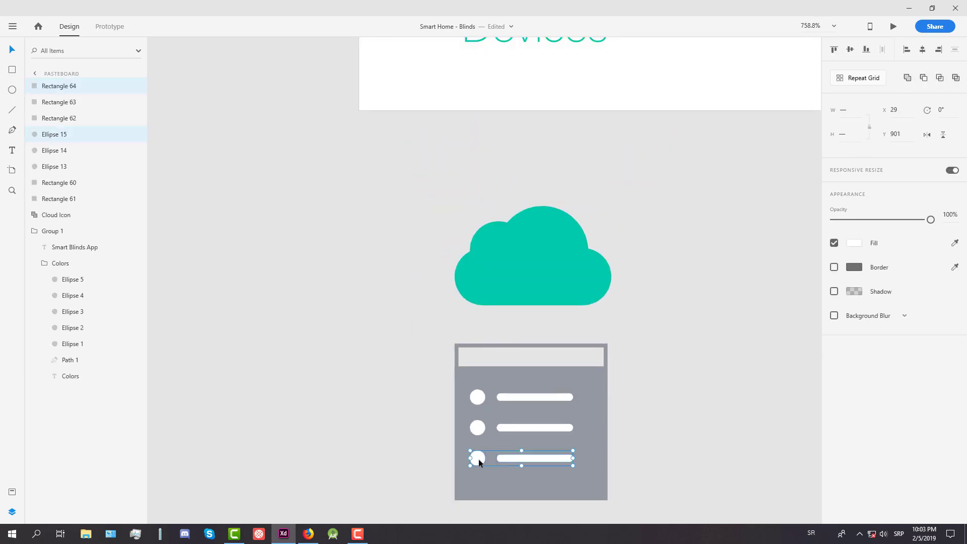
shift+click(477, 433)
shift+click(503, 428)
shift+click(500, 398)
shift+click(482, 398)
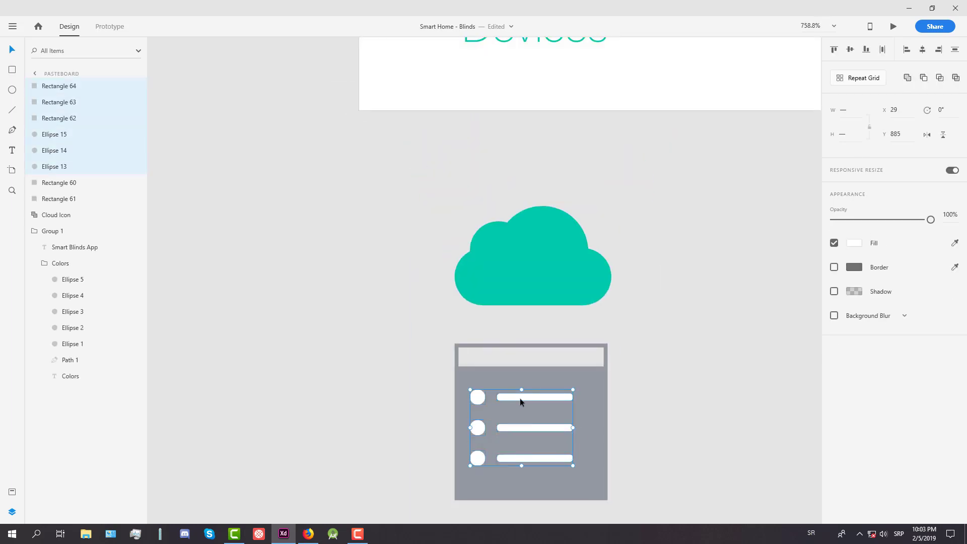
drag(521, 401, 522, 406)
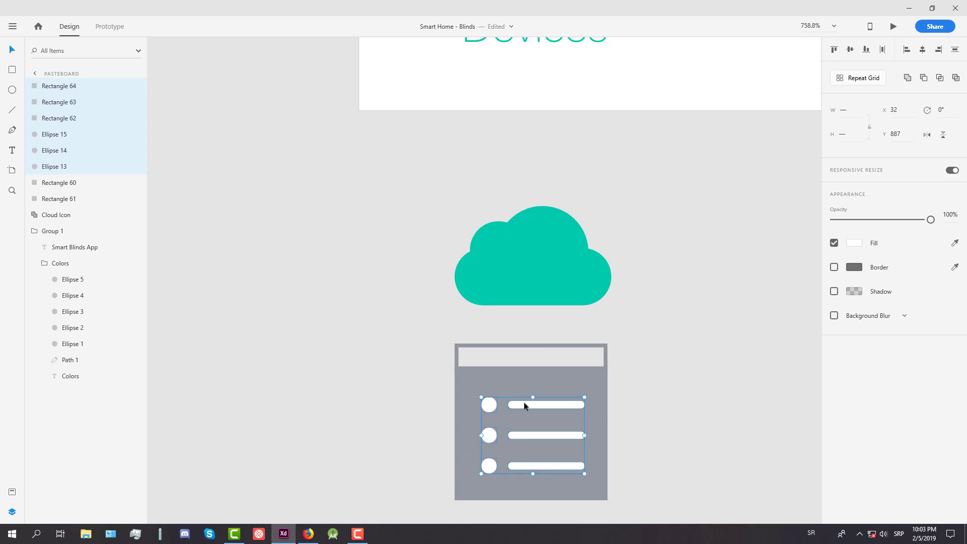
Step: Group all the shapes of the list-style icon
click(652, 402)
scroll(620, 424, down, 3)
scroll(617, 444, up, 3)
drag(633, 448, 434, 302)
key(ctrl+g)
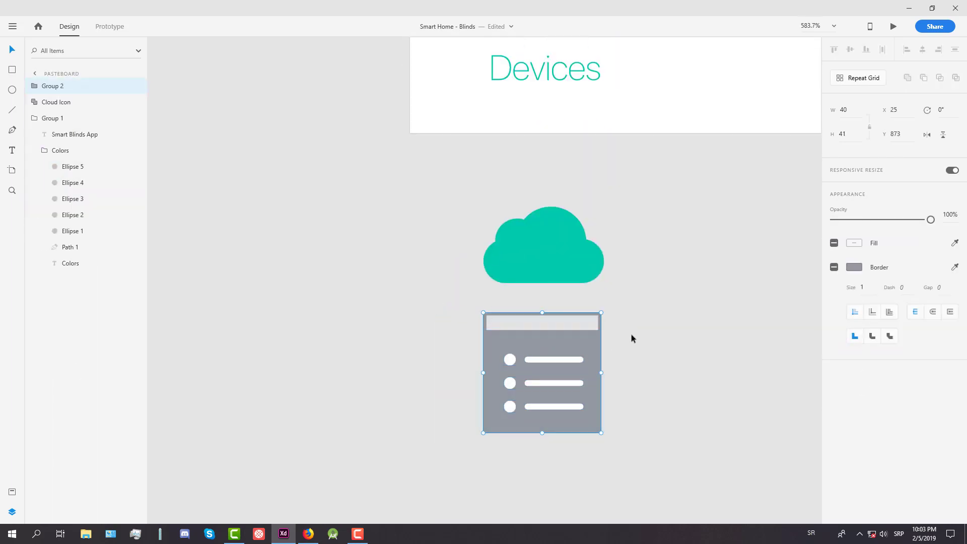
click(633, 338)
Step: Set the border size of the icon's header rectangle to 2
click(598, 321)
click(598, 321)
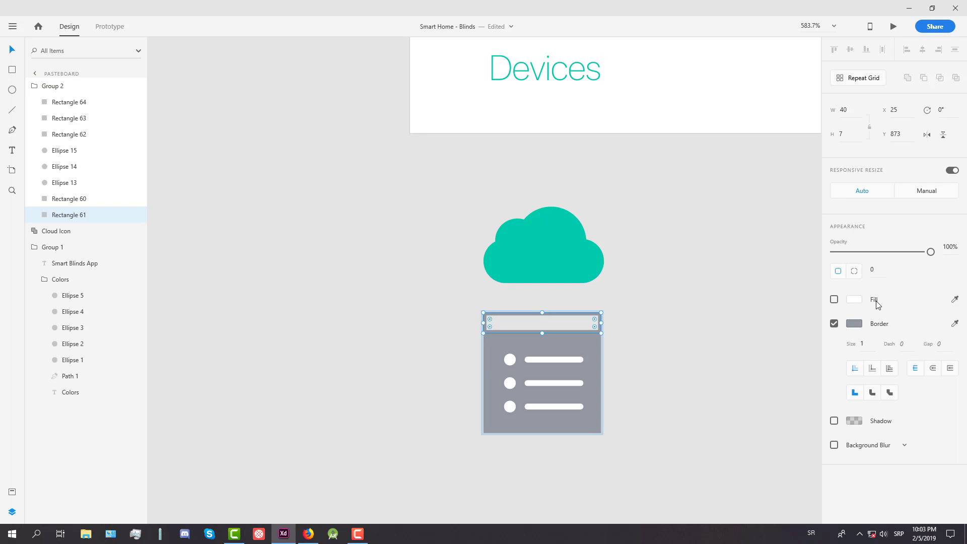
click(872, 341)
text(2)
click(745, 298)
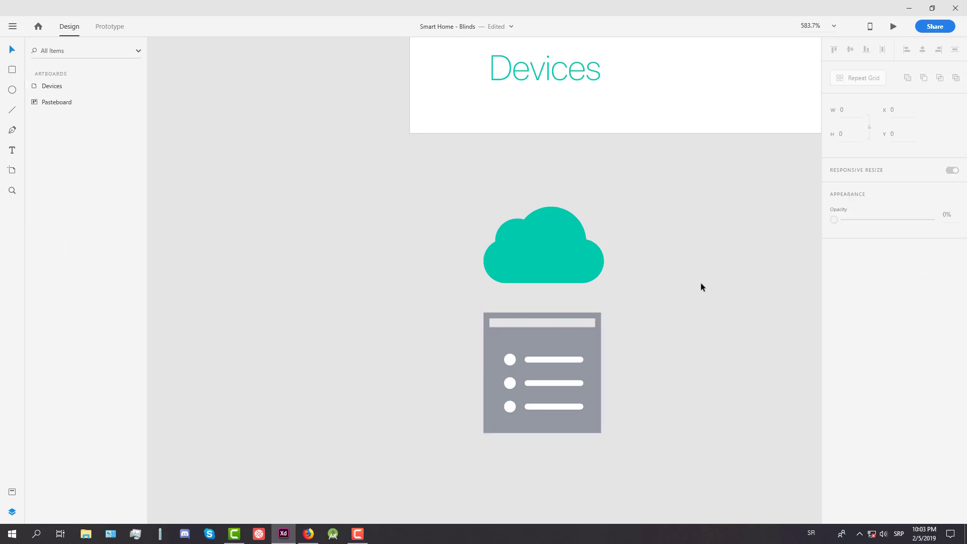
scroll(700, 287, down, 5)
scroll(700, 290, up, 4)
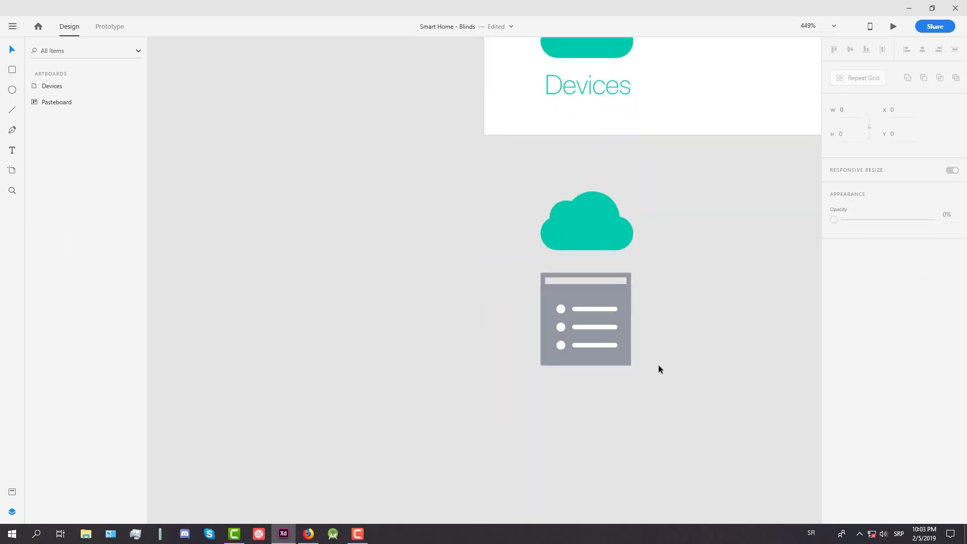
Step: Move the grouped list icon onto the navigation bar beside the Devices cloud
drag(658, 369, 508, 272)
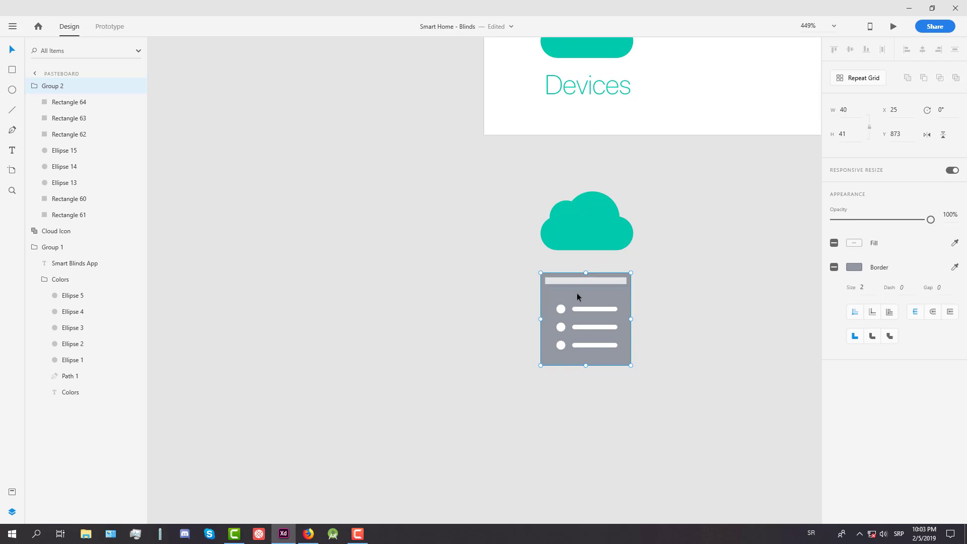
click(33, 86)
scroll(609, 243, down, 1)
drag(648, 254, 440, 333)
drag(360, 383, 424, 152)
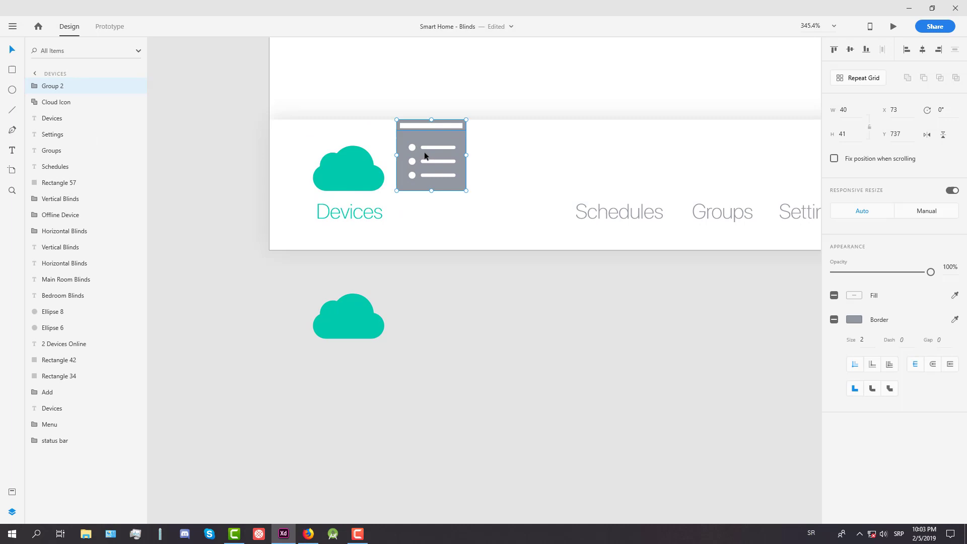
Step: Scale the list icon down proportionally to about 25 by 26
scroll(426, 152, up, 4)
drag(515, 82, 460, 138)
click(447, 336)
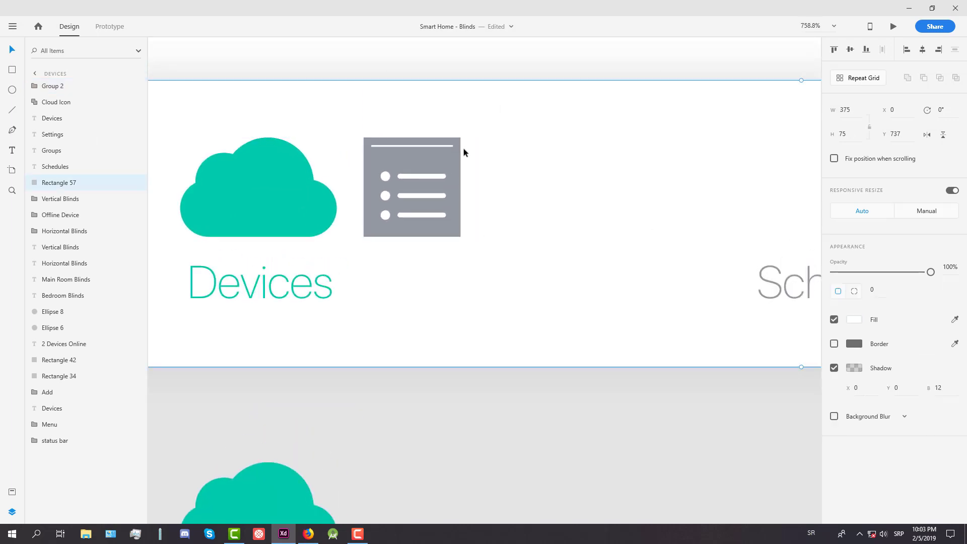
Step: Try a border size of 0.5 on the scaled icon's header rectangle and settle on 1
double_click(456, 147)
click(865, 343)
text(0)
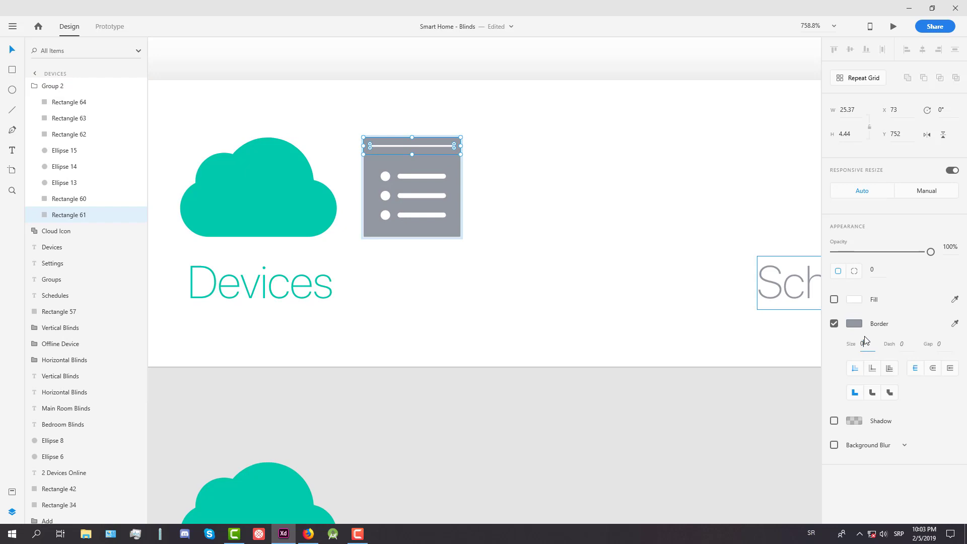
text(.5)
key(Return)
click(867, 343)
text(1)
key(Return)
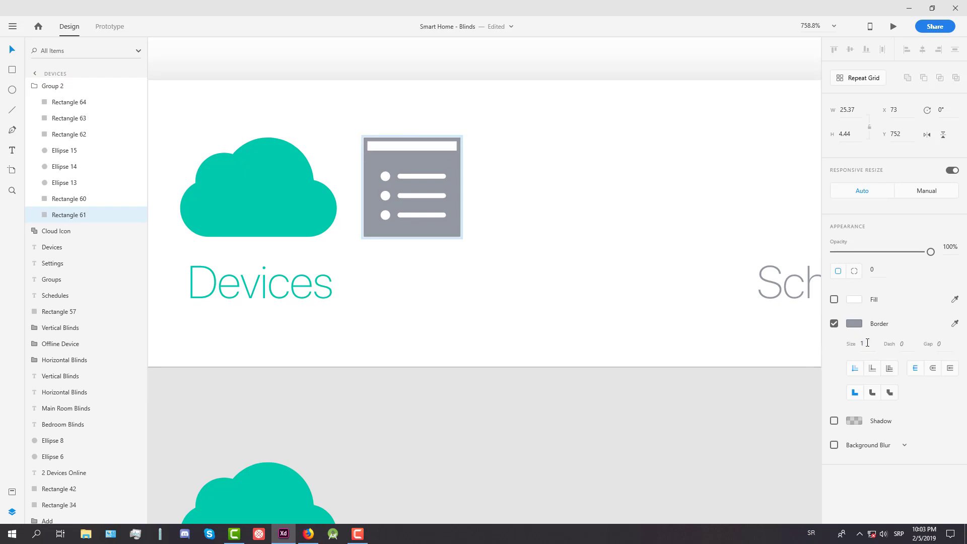
click(413, 374)
Step: Move the list icon above the Schedules label
scroll(426, 252, down, 4)
drag(425, 250, 618, 229)
click(453, 390)
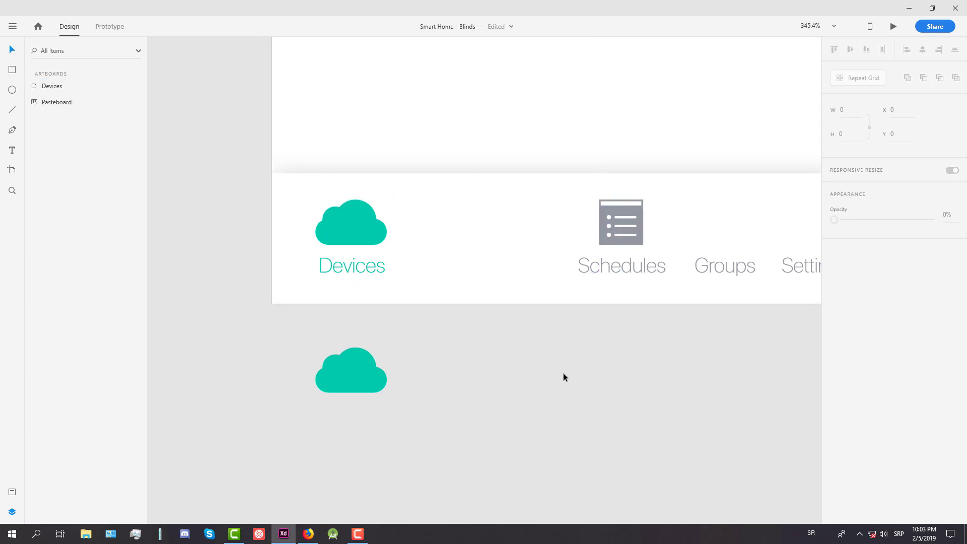
Step: Draw a 13 by 13 square below the navigation bar and duplicate it into a row of three
drag(646, 380, 499, 435)
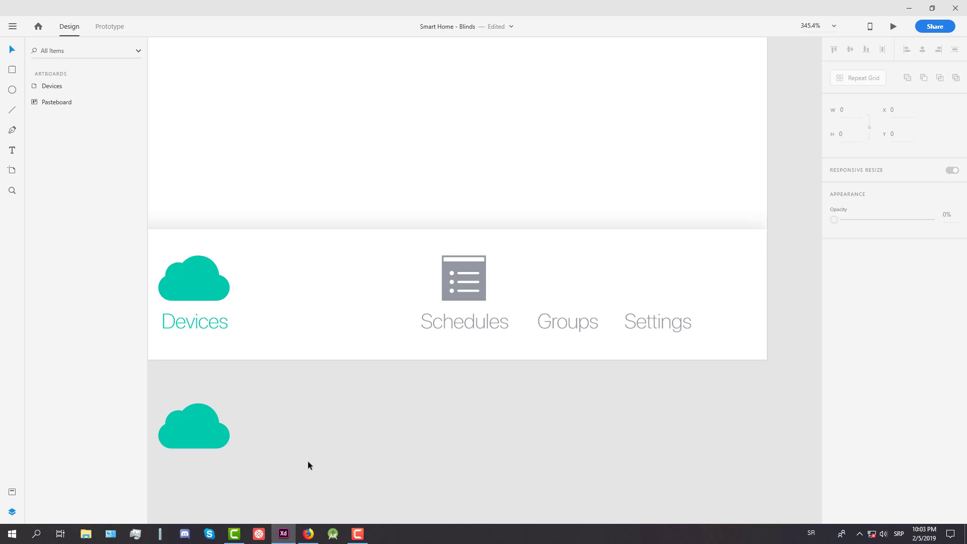
scroll(348, 350, up, 4)
key(r)
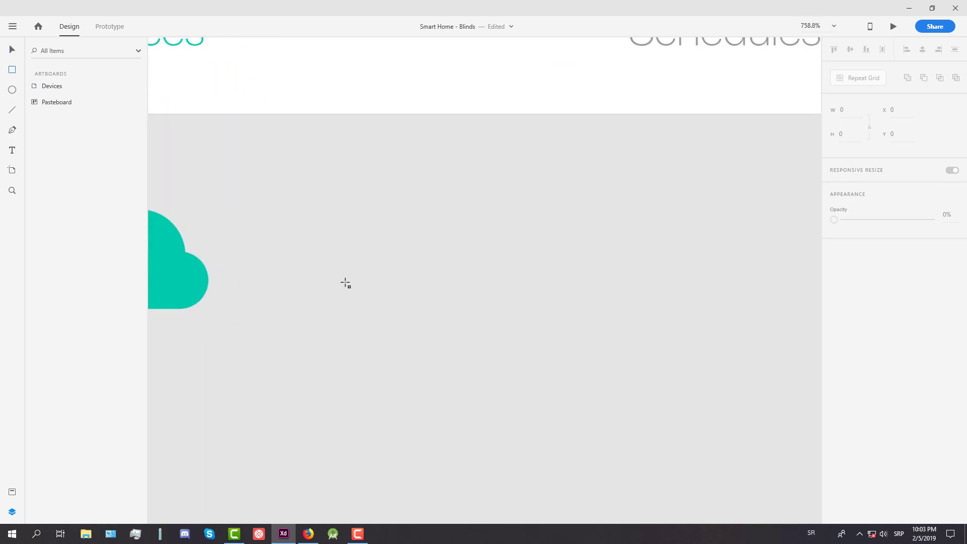
mouse_move(346, 284)
mouse_down()
mouse_move(394, 328)
mouse_move(480, 317)
mouse_up()
Step: Copy the row of three squares twice downward to form a three-by-three grid
drag(561, 351, 304, 239)
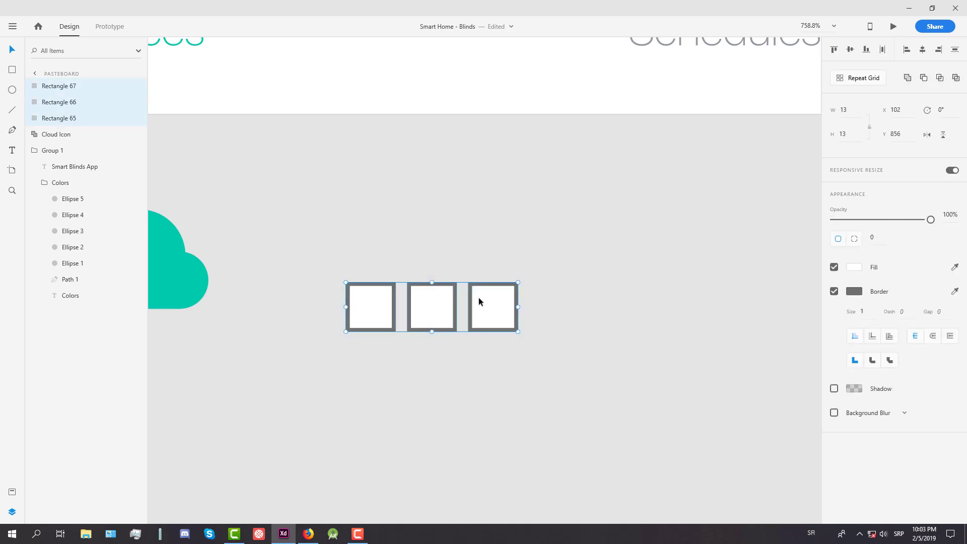
drag(479, 298, 495, 419)
click(560, 424)
Step: Remove the border from all nine squares and fill them with the icon grey
drag(559, 425, 298, 231)
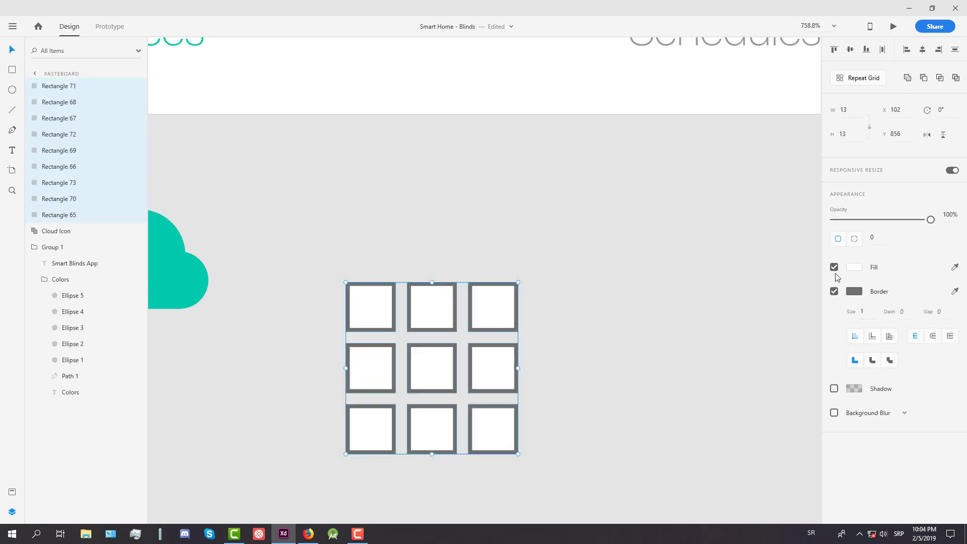
click(834, 292)
click(854, 267)
click(748, 335)
click(670, 295)
scroll(481, 262, down, 1)
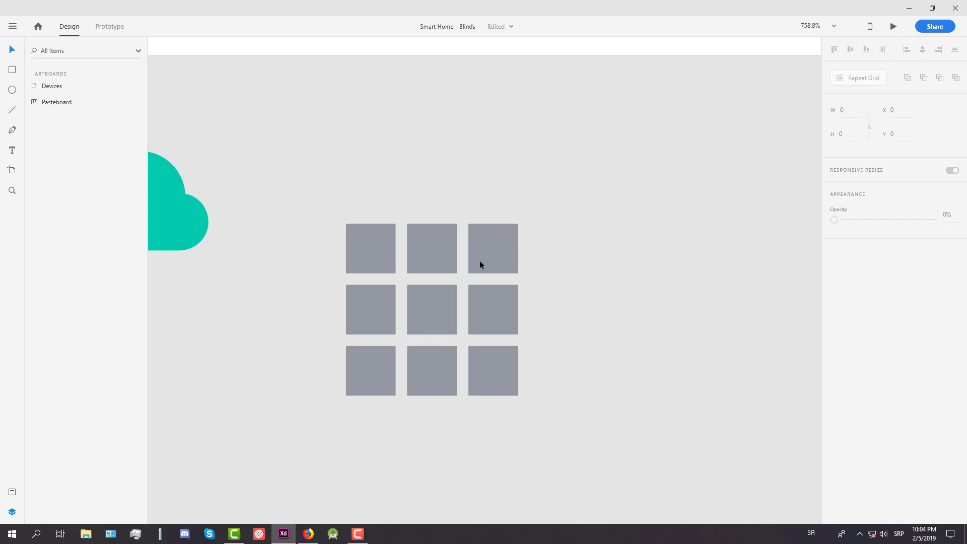
Step: Group the nine squares and name the group "Group Icon"
drag(313, 178, 534, 410)
key(ctrl+g)
double_click(55, 87)
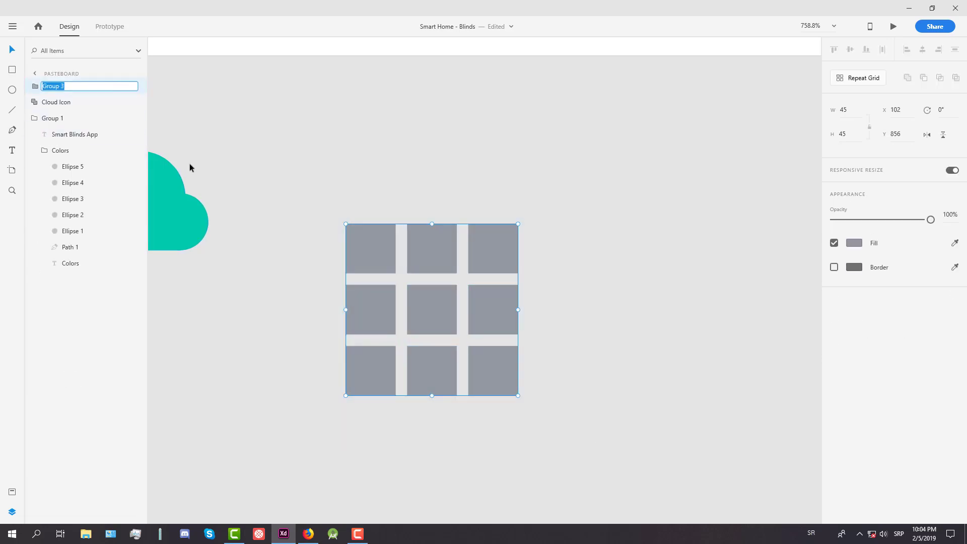
text(Group Icon)
key(Return)
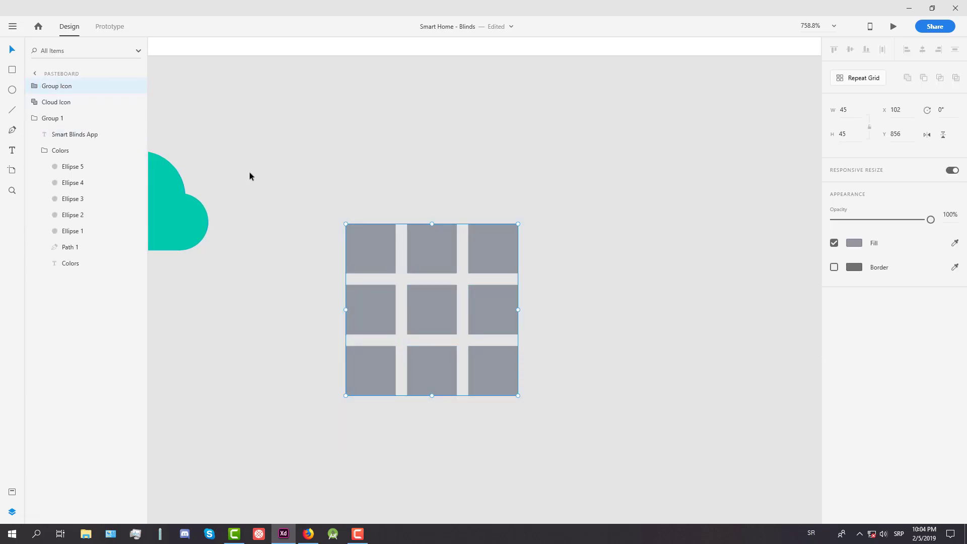
Step: Rename the list icon's group to "Schedules Icon"
scroll(409, 232, down, 4)
drag(522, 186, 505, 237)
click(508, 178)
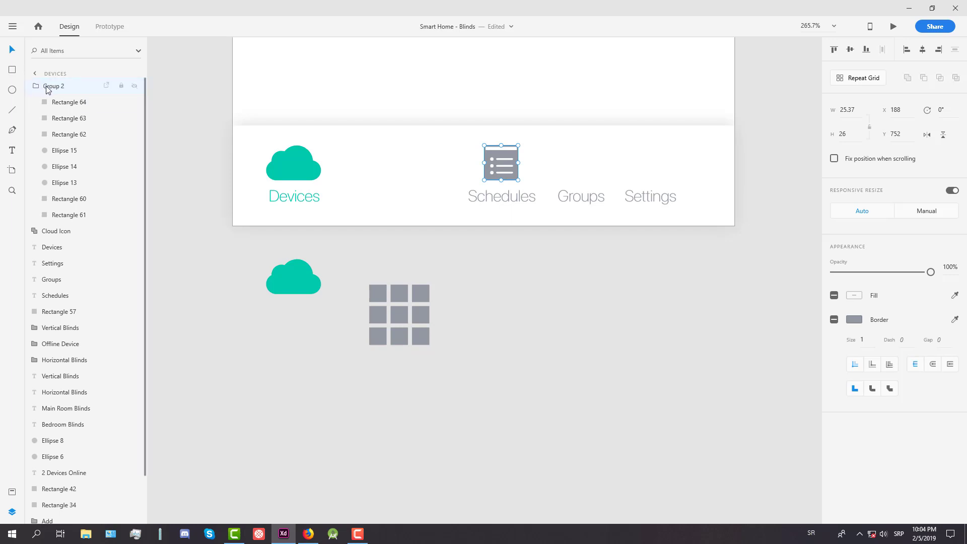
double_click(51, 86)
text(Schedules Ico)
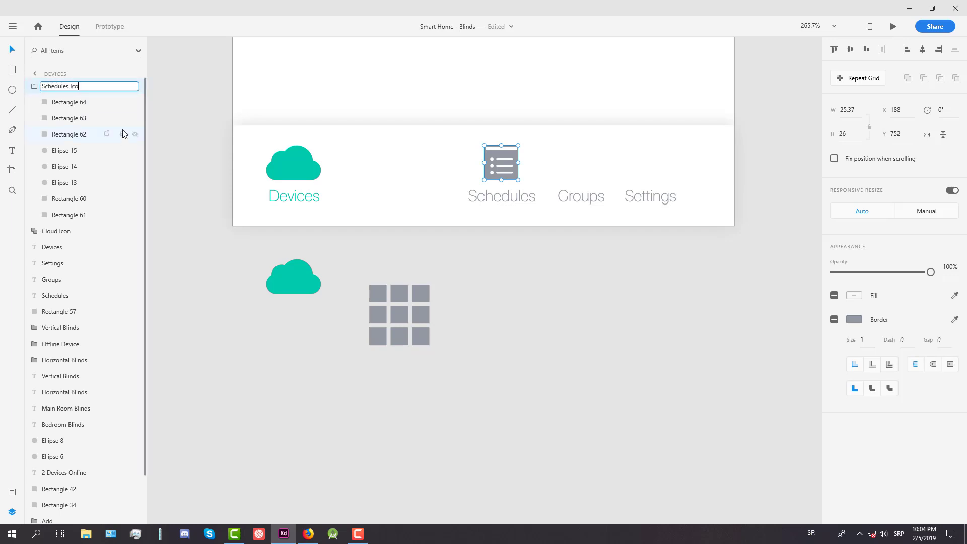
text(n)
key(Return)
click(456, 314)
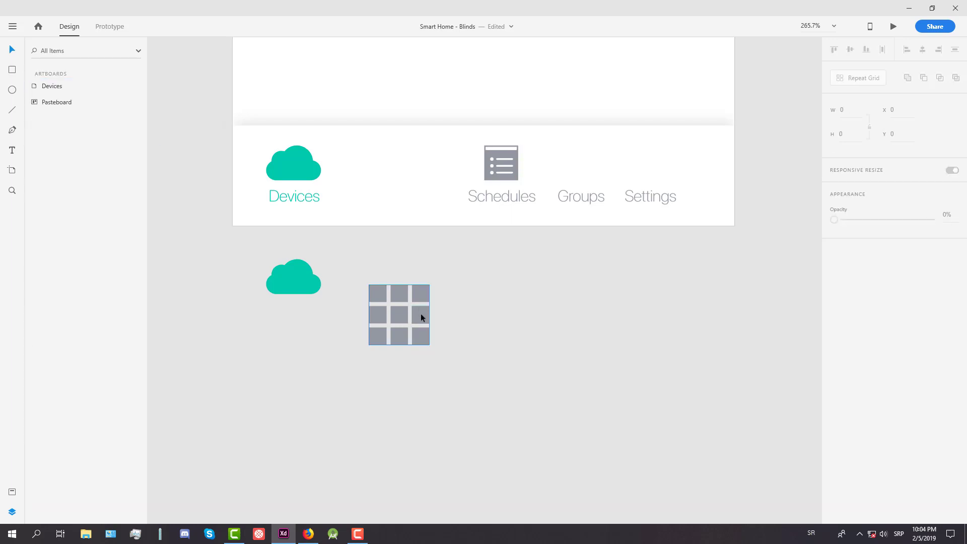
Step: Move the grid icon onto the navigation bar and scale it down proportionally to about 26 by 26
click(421, 317)
drag(415, 320, 549, 156)
scroll(552, 156, up, 5)
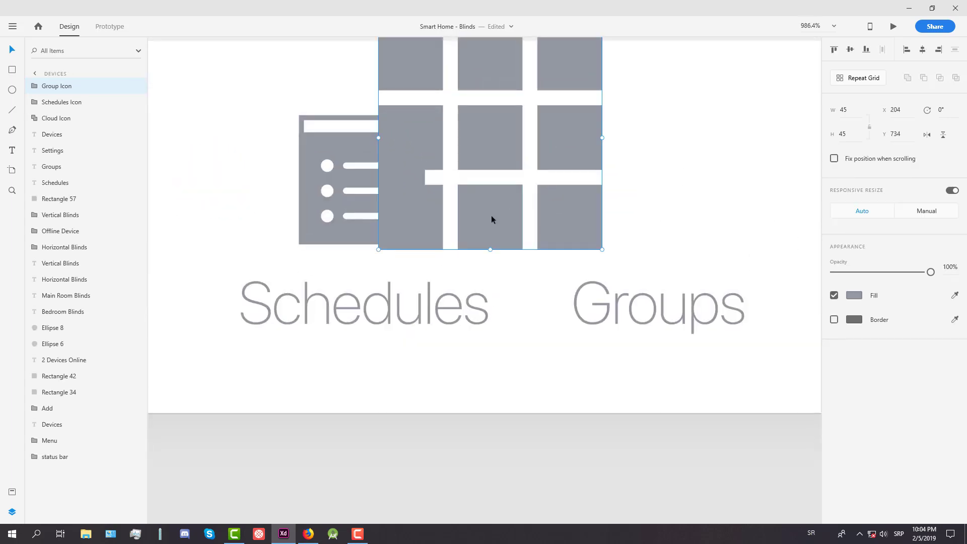
key(Up)
scroll(554, 126, up, 2)
drag(603, 93, 551, 190)
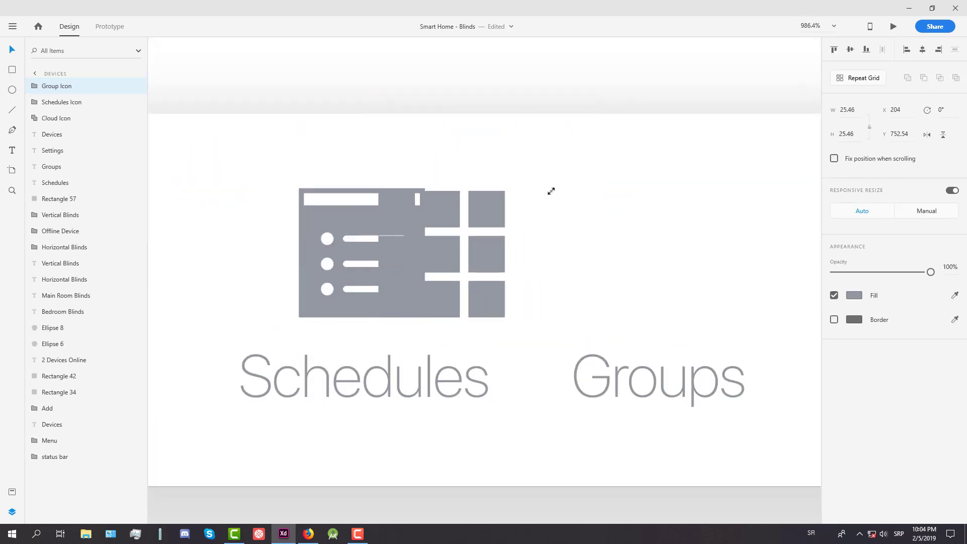
Step: Place the grid icon above the Groups label at X 248, Y 752
drag(496, 260, 703, 253)
scroll(681, 278, down, 5)
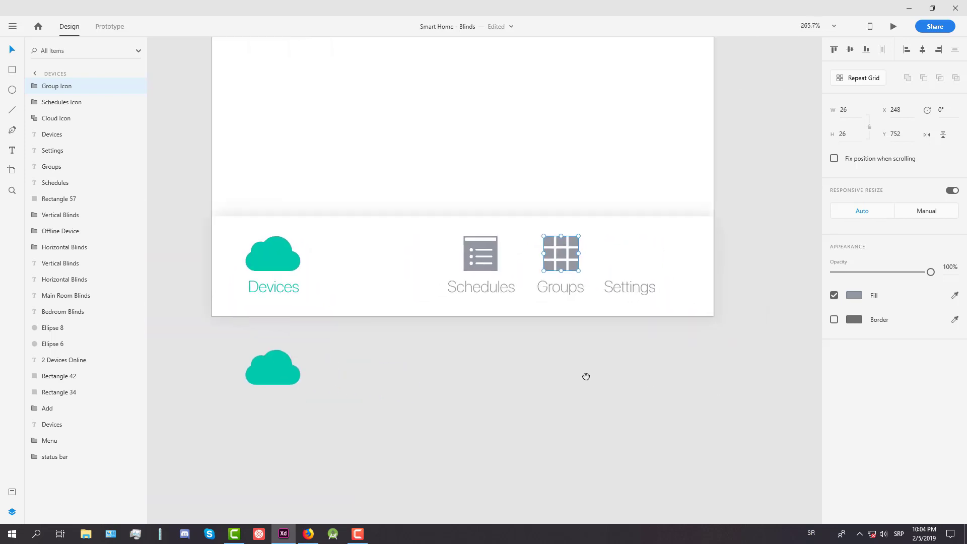
click(420, 323)
Step: Group the Schedules icon with its label and move them left, closer to Devices
scroll(578, 325, up, 1)
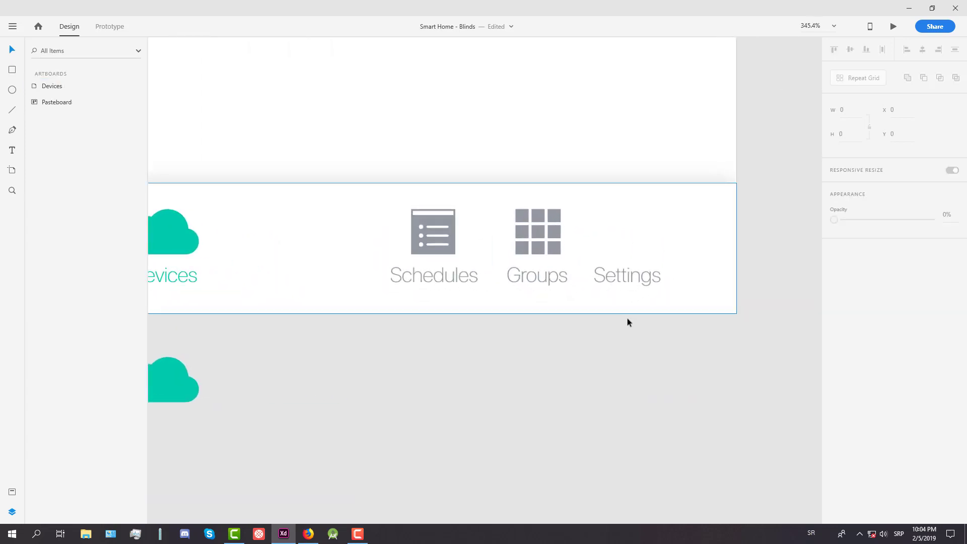
scroll(627, 319, up, 2)
drag(667, 371, 616, 355)
scroll(458, 324, down, 1)
scroll(459, 328, down, 2)
drag(363, 347, 499, 348)
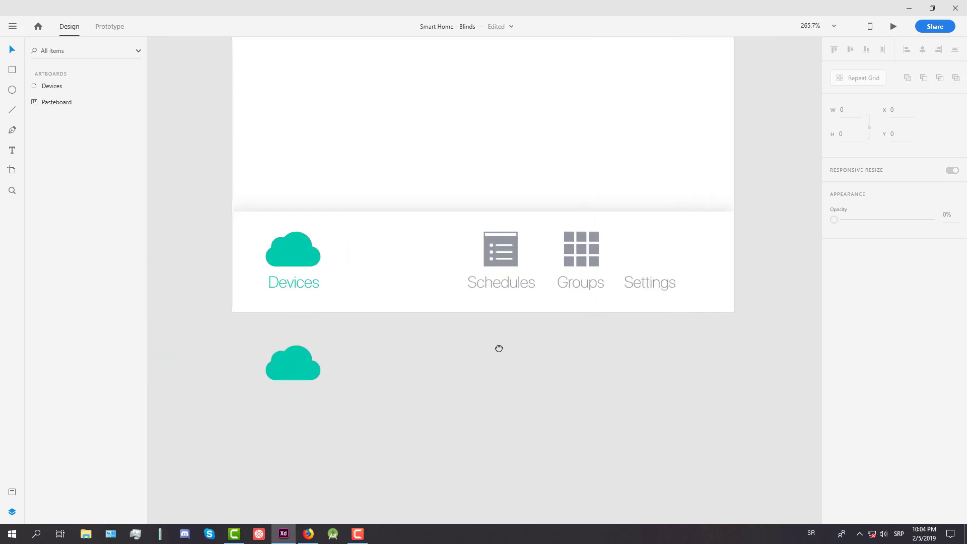
click(496, 293)
drag(504, 257, 427, 255)
click(555, 347)
Step: Group the Groups label with its grid icon and shift them left, away from Settings
scroll(579, 347, up, 1)
click(573, 261)
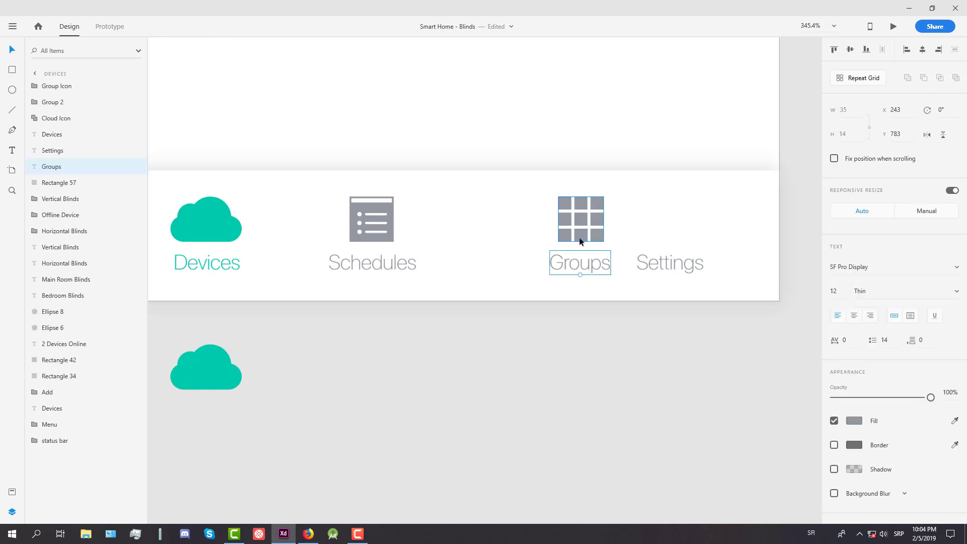
shift+click(585, 241)
key(ctrl+g)
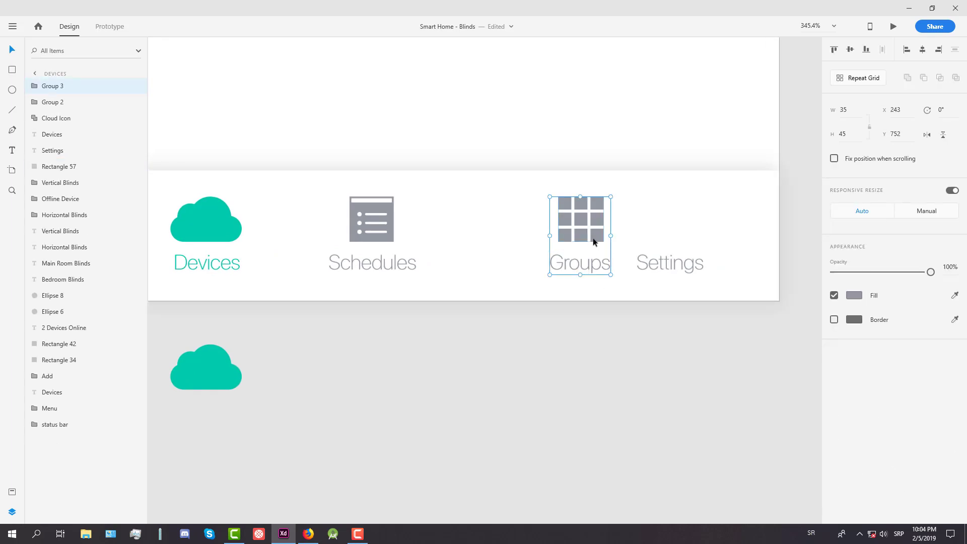
drag(590, 237, 565, 237)
click(652, 292)
Step: Draw a 25 by 25 circle on the pasteboard below the Settings label
click(255, 367)
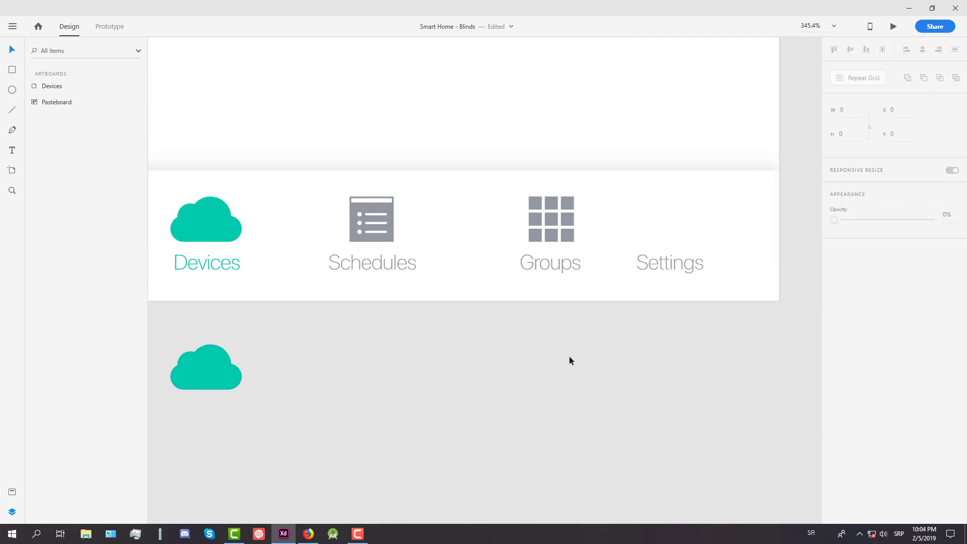
scroll(610, 361, up, 3)
key(e)
drag(668, 317, 742, 389)
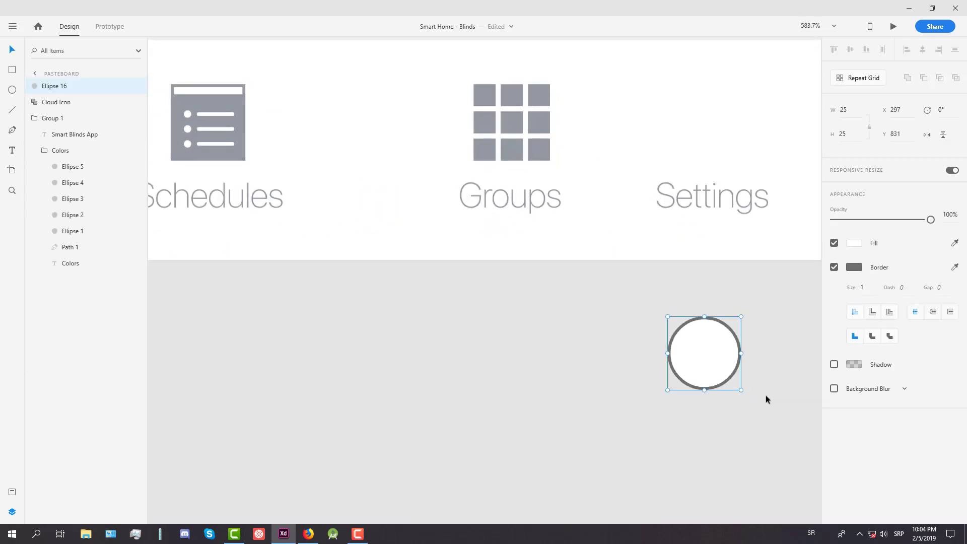
scroll(766, 400, right, 4)
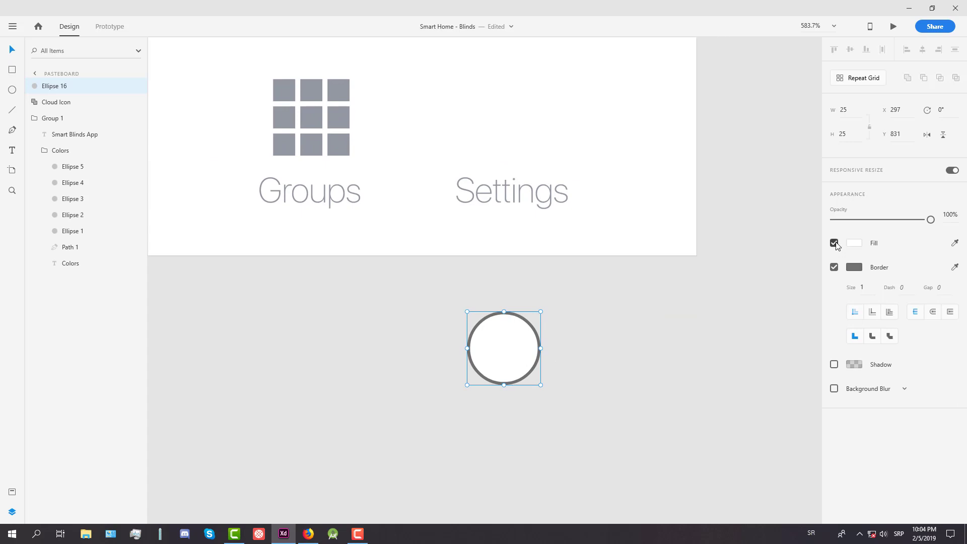
Step: Remove the circle's fill and set its border size to 6 so it forms a thick ring
click(834, 242)
click(851, 288)
text(5)
click(506, 336)
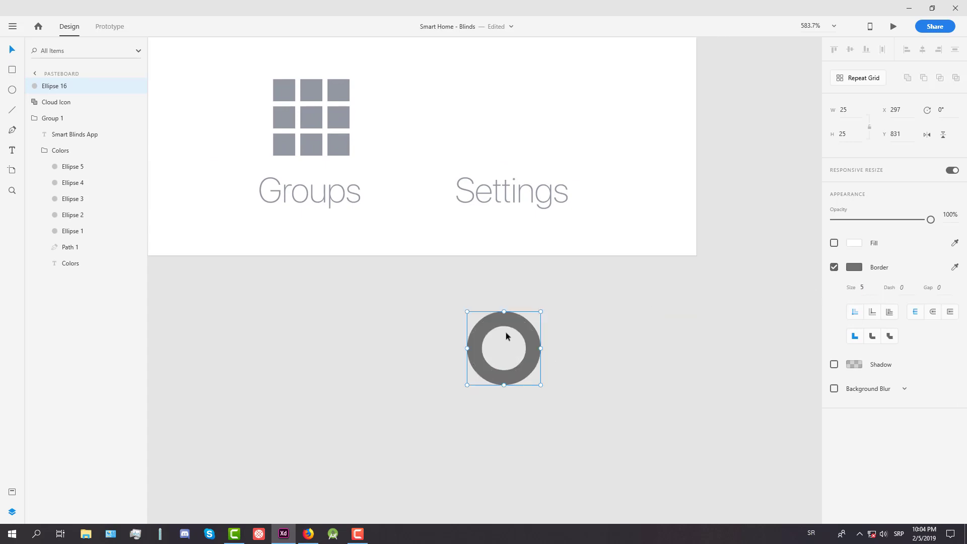
scroll(506, 334, up, 3)
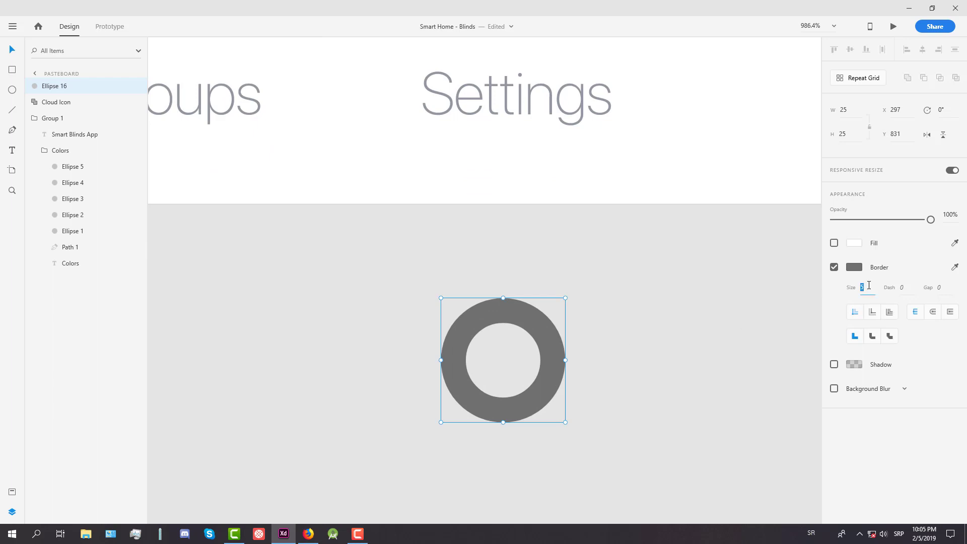
key(Up)
click(631, 307)
Step: Draw a 10 by 11 rectangle just above the ring at X 304, Y 819, with no border and the saved blue-grey fill
key(r)
drag(478, 263, 527, 320)
drag(500, 283, 501, 272)
click(835, 291)
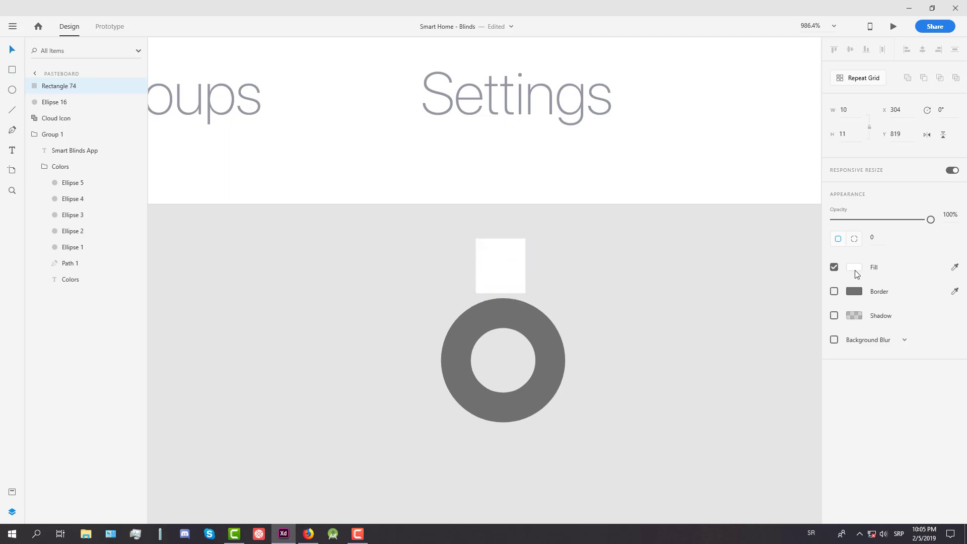
click(854, 268)
click(743, 337)
Step: Change the ring's border colour to the saved blue-grey swatch
click(538, 343)
click(855, 271)
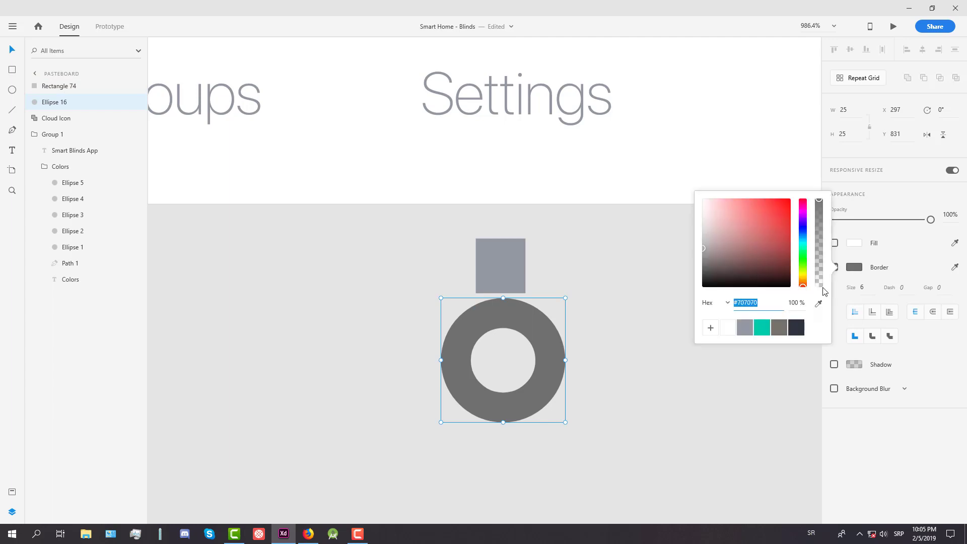
click(756, 324)
click(579, 296)
Step: Try to flare the rectangle's base by moving its two lower corner points outward
scroll(497, 264, up, 3)
click(504, 260)
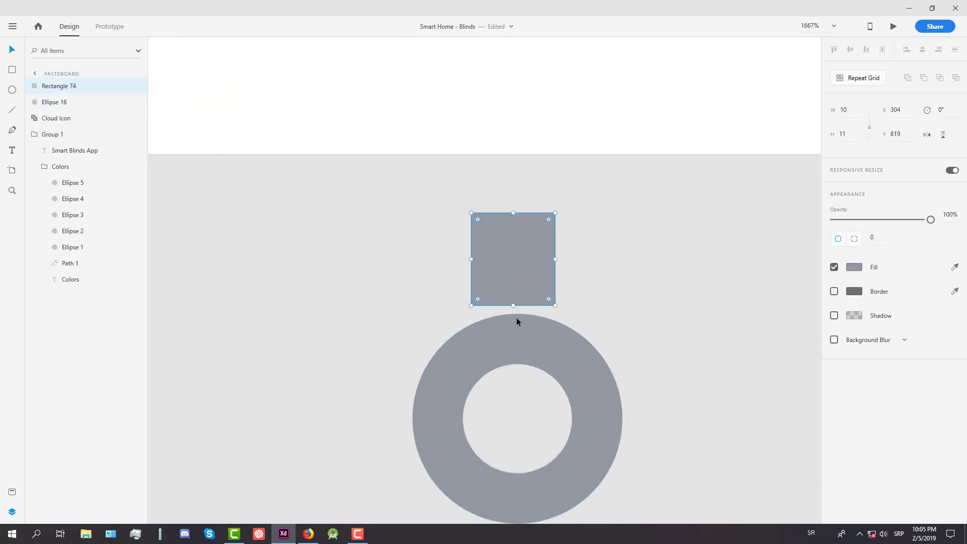
double_click(497, 262)
drag(471, 305, 461, 306)
drag(555, 306, 564, 306)
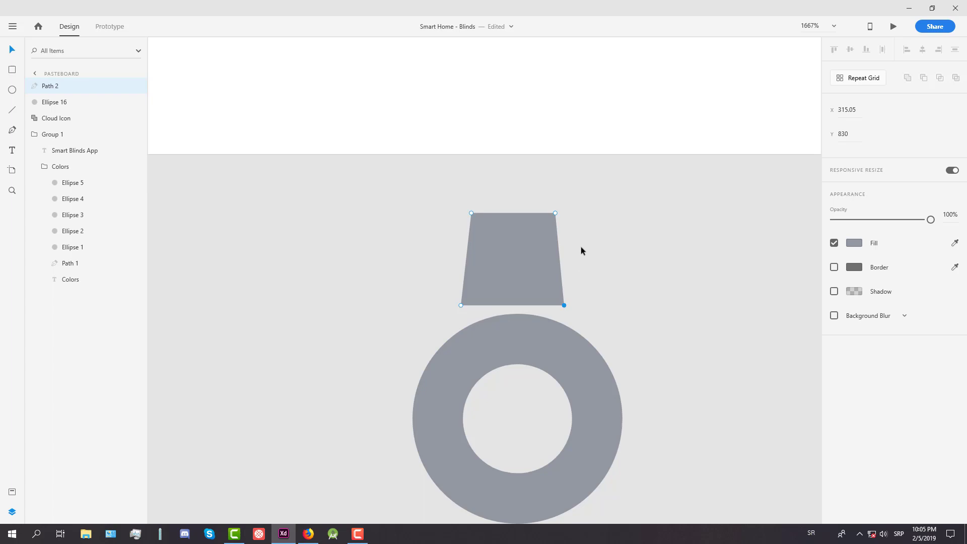
Step: Switch the keyboard language to English (United States) and undo the rectangle's corner-point moves
click(809, 534)
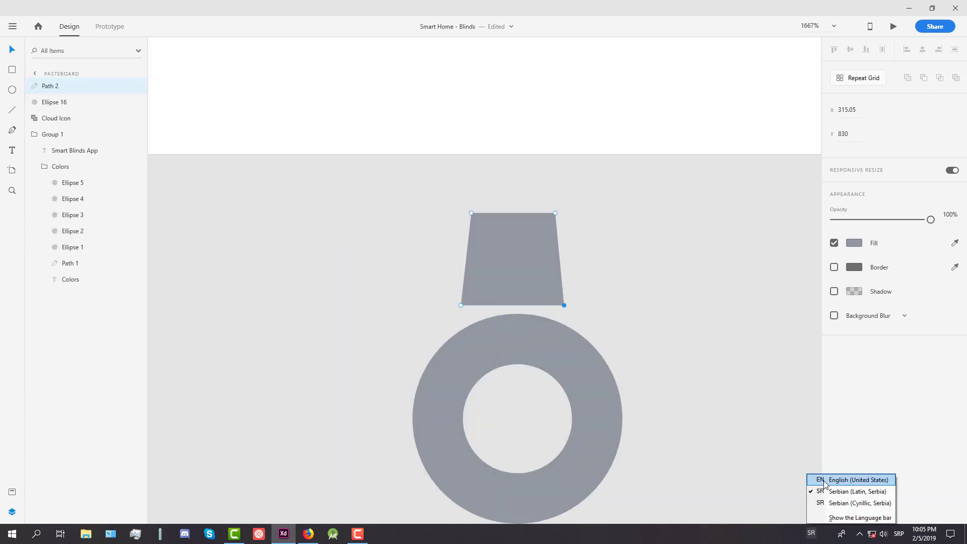
click(850, 484)
key(ctrl+z)
key(ctrl+z)
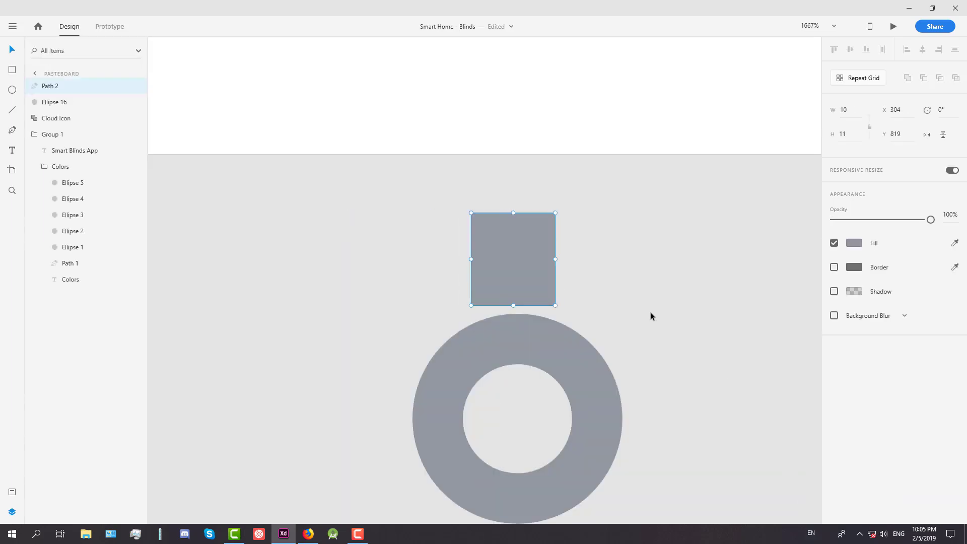
click(674, 213)
click(542, 237)
double_click(537, 242)
key(Escape)
Step: Draw a second rectangle and fit it exactly over the first one, 10 by 11 at X 304, Y 819
click(625, 278)
key(r)
drag(631, 213, 706, 352)
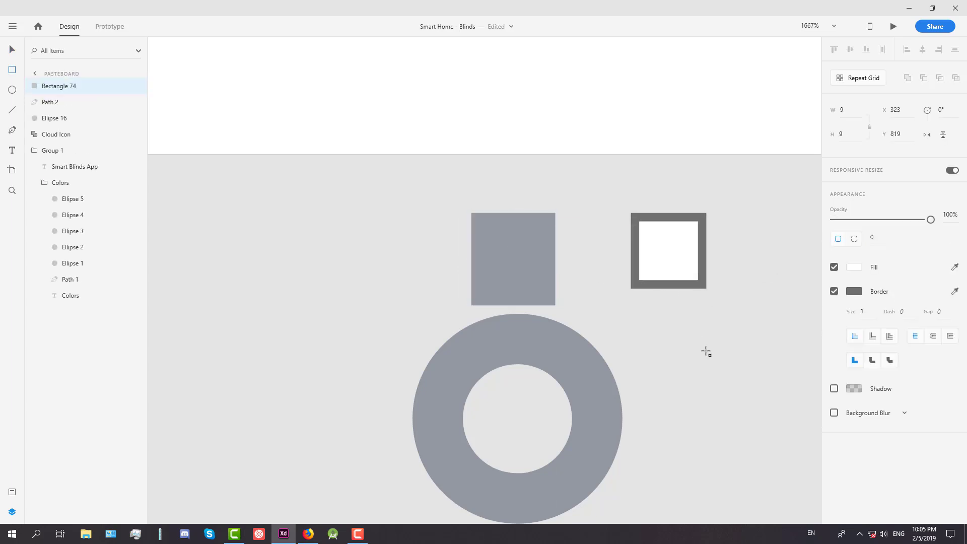
key(v)
drag(669, 289, 670, 305)
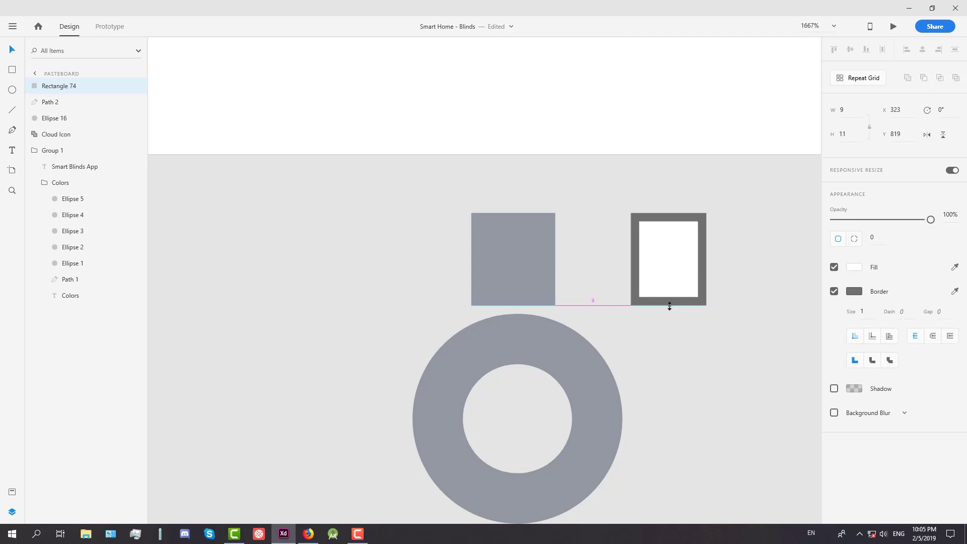
drag(688, 255, 556, 259)
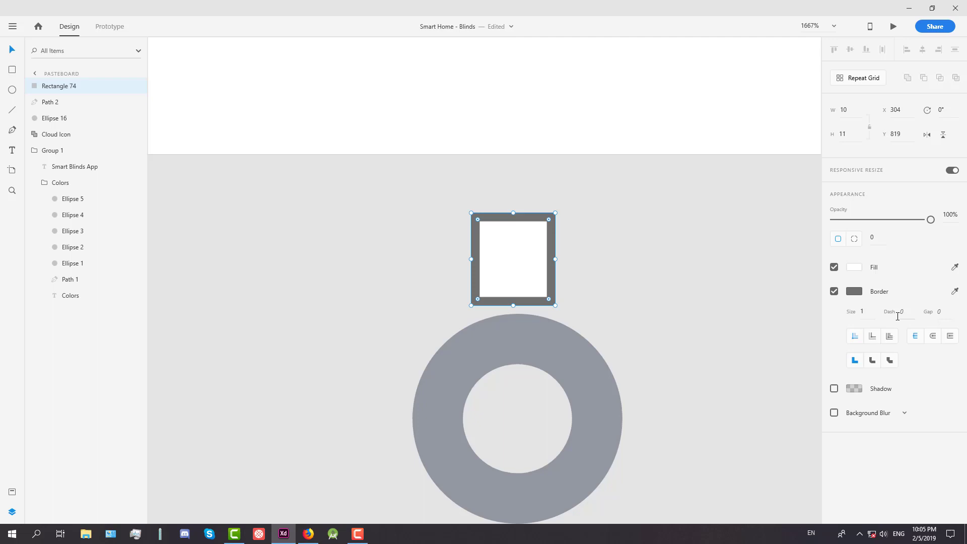
Step: Give the new rectangle a corner radius of 1, no border and the saved blue-grey fill
key(Return)
text(1)
key(Return)
click(834, 291)
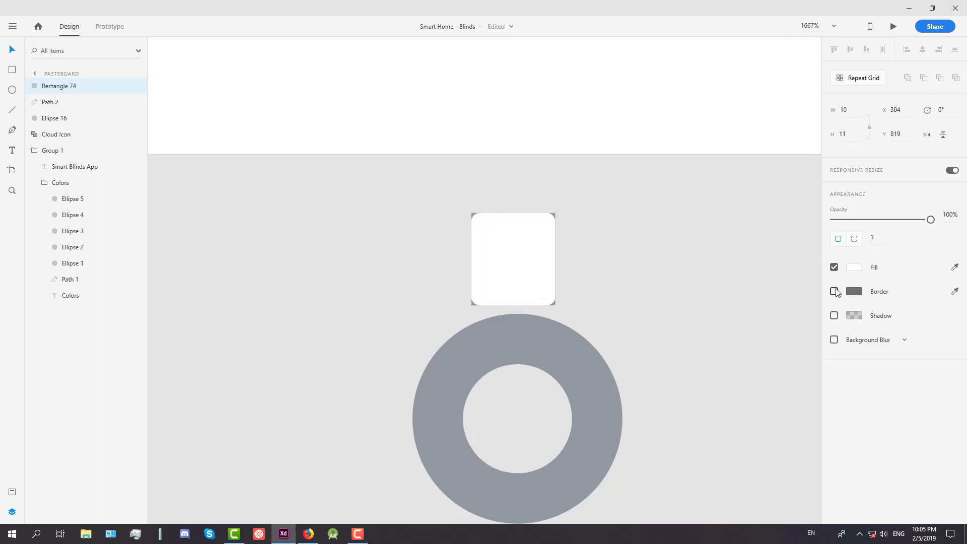
click(855, 267)
click(745, 336)
click(675, 298)
Step: Move the rounded rectangle beside the plain one and flare its base by pulling the lower corner points outward
drag(522, 256, 626, 266)
click(719, 291)
double_click(642, 289)
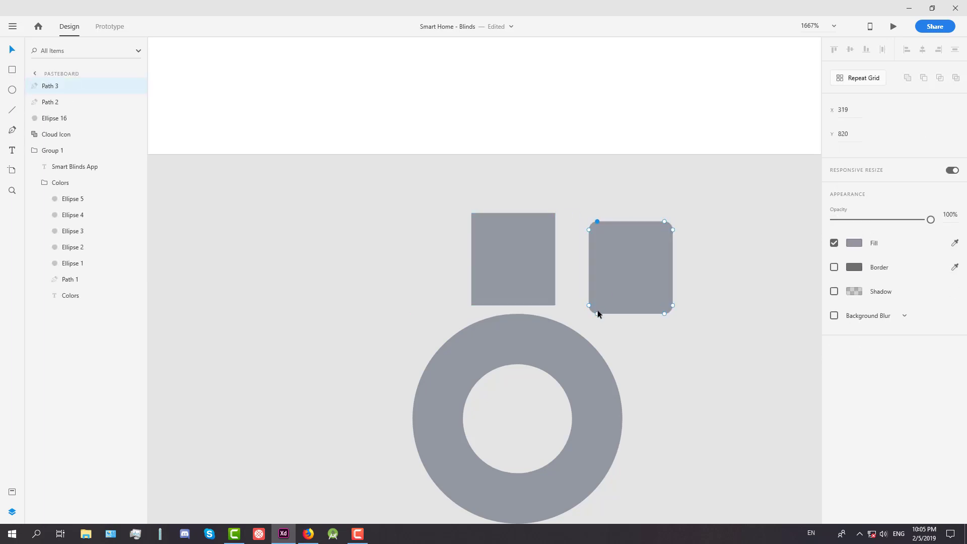
drag(597, 314, 580, 305)
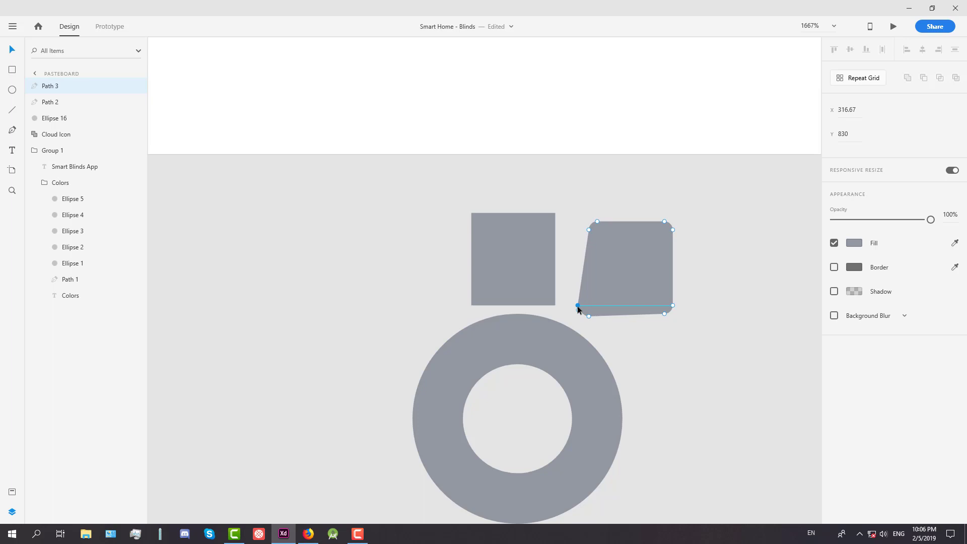
drag(673, 305, 686, 310)
click(715, 334)
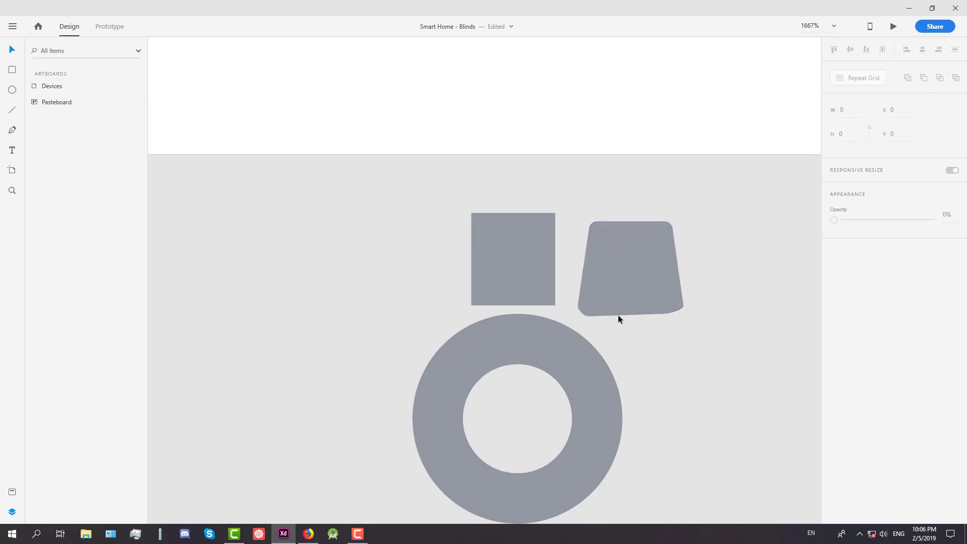
Step: Draw a thin rectangle across the tapered shape's uneven base and subtract it to leave a straight bottom edge
scroll(618, 315, up, 1)
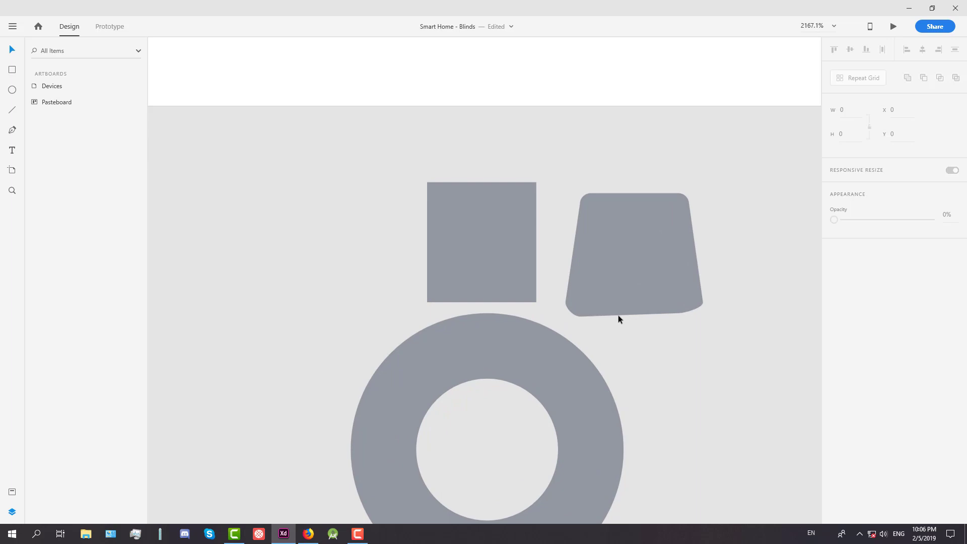
key(r)
drag(561, 303, 722, 335)
shift+click(665, 282)
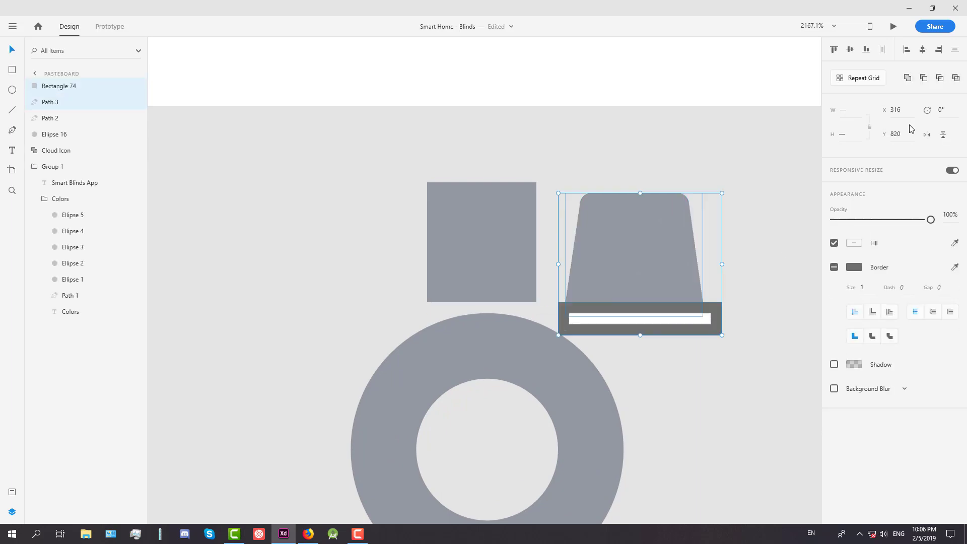
click(924, 77)
click(734, 116)
click(697, 243)
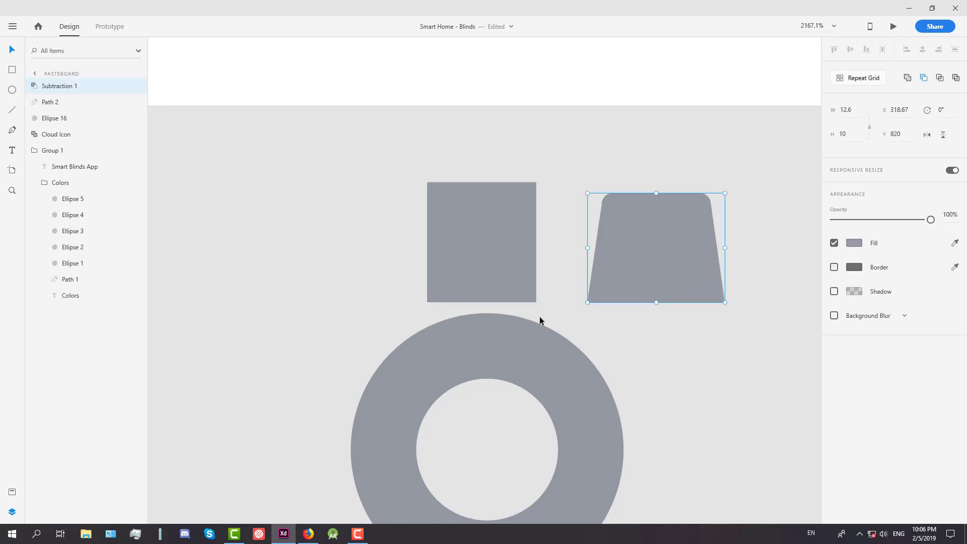
Step: Delete the plain rectangle and place the tapered tooth on top of the ring at X 303.67, Y 826
click(488, 268)
key(Delete)
drag(644, 289, 481, 352)
scroll(538, 346, down, 5)
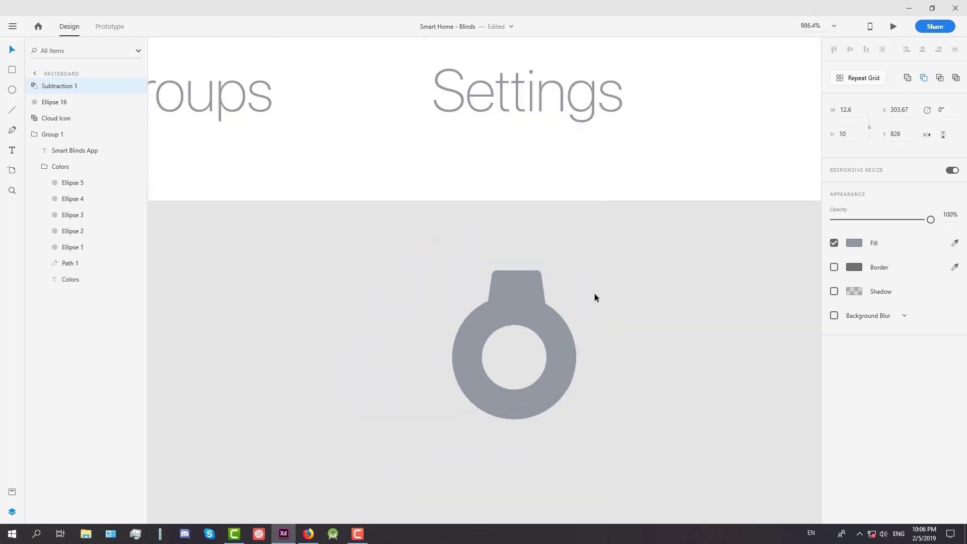
Step: Shrink the tapered tooth on top of the ring to 9.99 by 7.93
click(595, 296)
click(530, 285)
drag(545, 271, 526, 464)
click(565, 284)
Step: Duplicate the top tooth, rotate the copy 180° and place it at the ring's bottom at X 304.67, Y 852.07
click(523, 289)
key(ctrl+d)
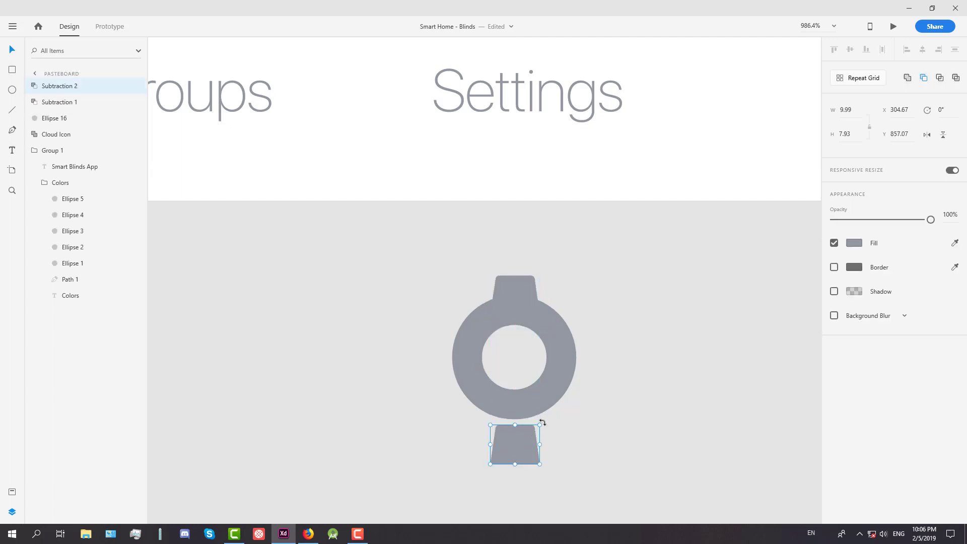
drag(542, 422, 470, 476)
drag(523, 448, 526, 412)
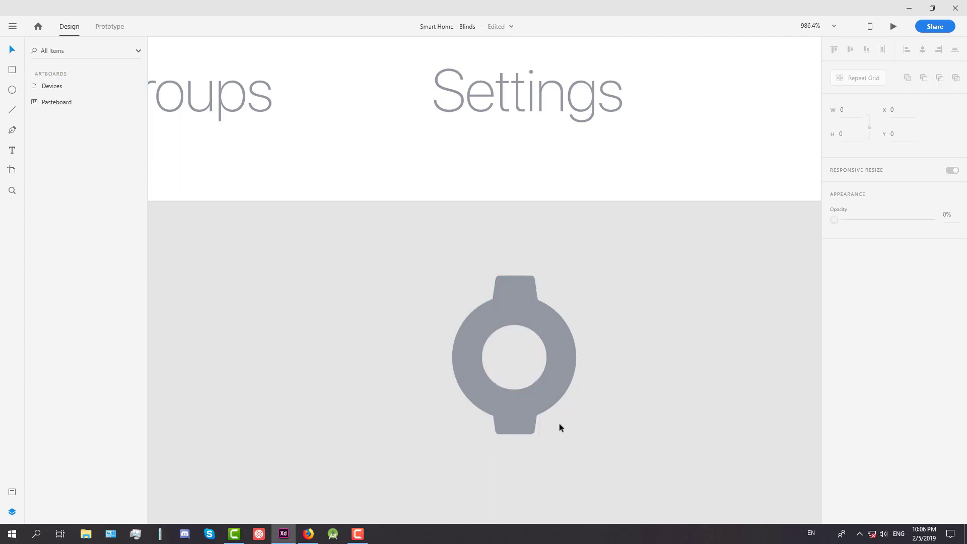
scroll(560, 423, up, 2)
key(Escape)
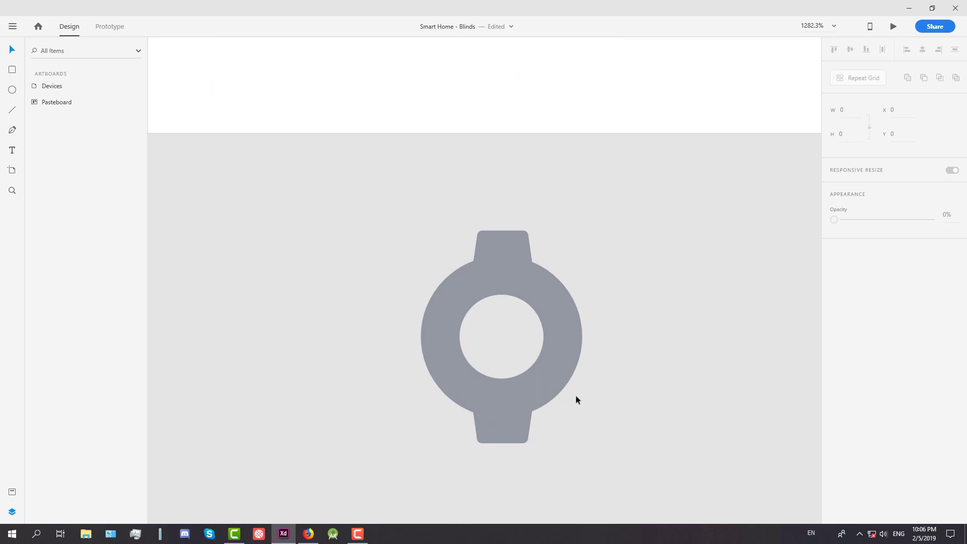
Step: Copy the tooth to the right and left sides of the ring, with both copies rotated to 90°
click(516, 250)
click(504, 429)
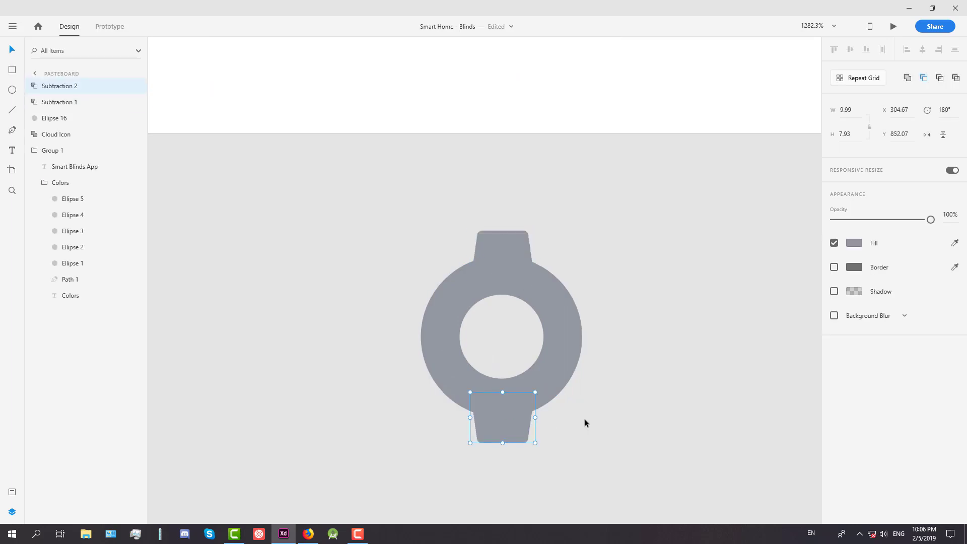
click(584, 419)
click(512, 427)
drag(512, 427, 624, 421)
key(ctrl+z)
alt+drag(503, 432, 439, 335)
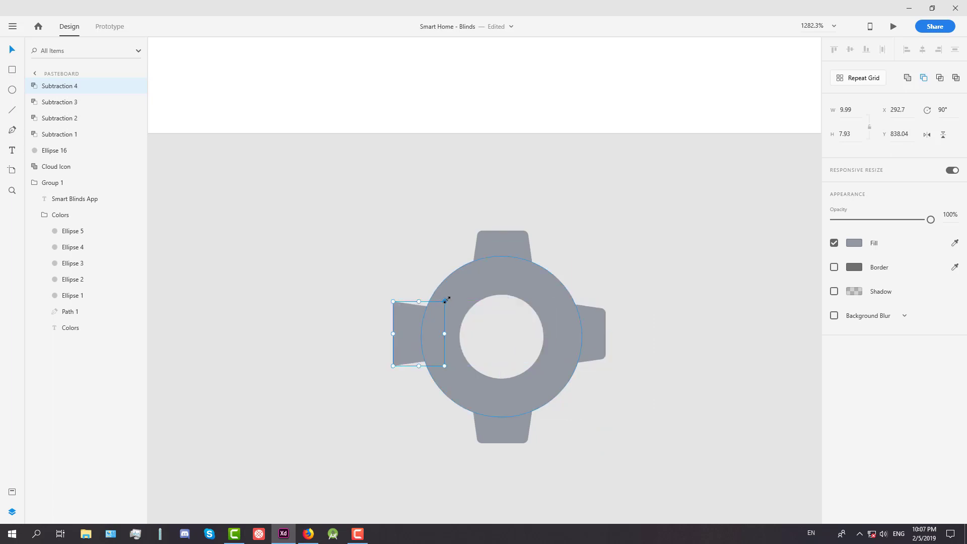
Step: Rotate the left tooth to -90° so it points outward, and position it at X 293.7, Y 838.04
shift+click(444, 296)
click(356, 253)
click(396, 318)
drag(447, 298, 392, 377)
drag(416, 343, 410, 346)
click(365, 328)
click(406, 346)
click(374, 311)
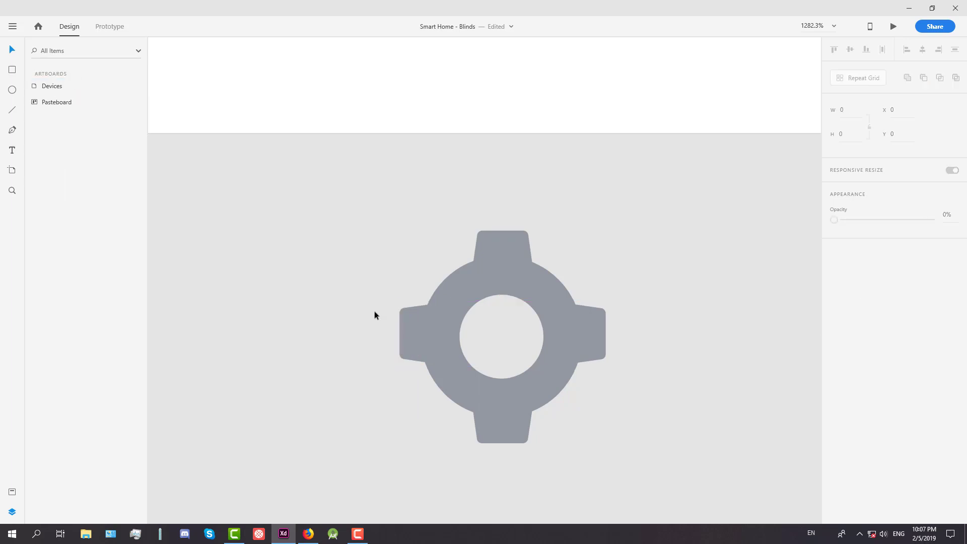
Step: Move the right tooth slightly inward toward the ring's centre and compare it with the left tooth
click(598, 352)
drag(598, 352, 587, 348)
click(408, 334)
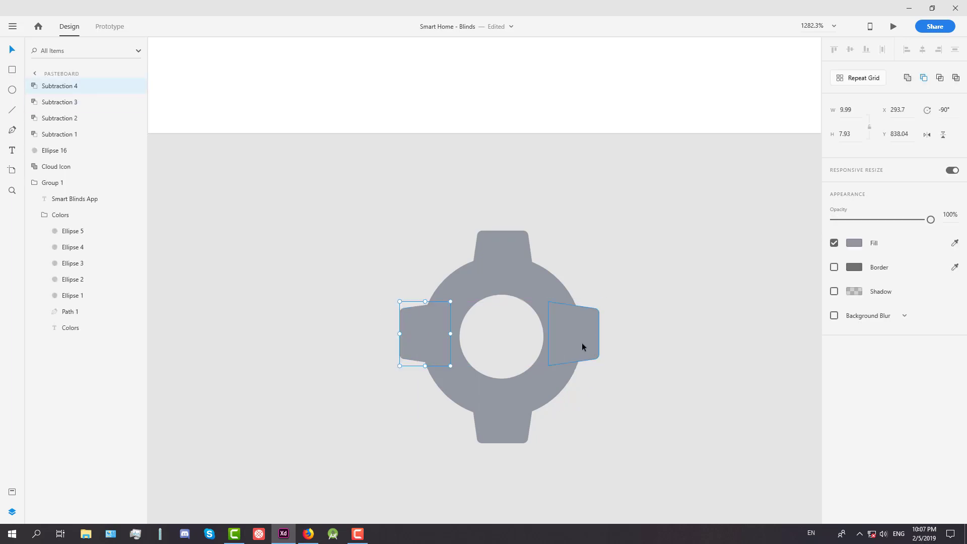
shift+click(582, 346)
click(391, 345)
scroll(605, 352, down, 1)
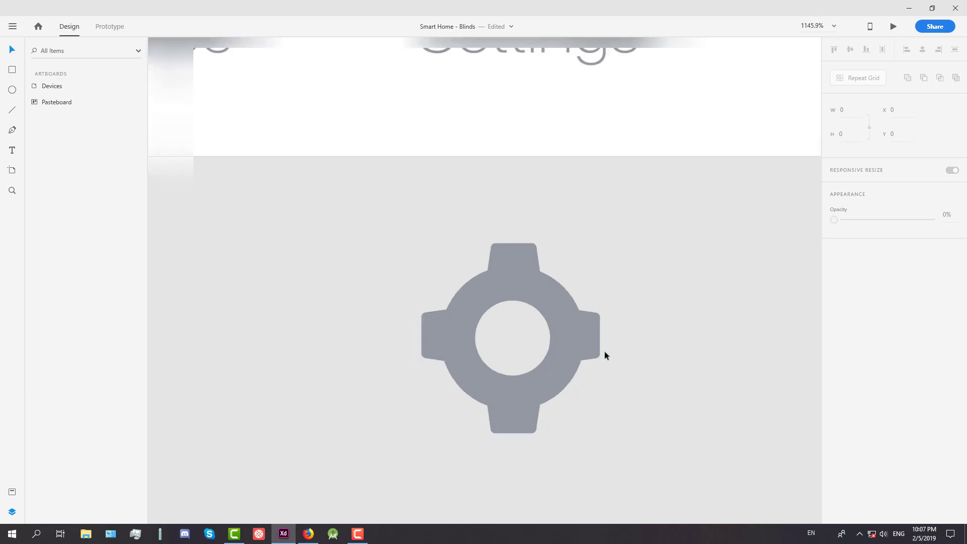
scroll(605, 352, down, 3)
scroll(607, 365, up, 4)
Step: Move the right tooth out to X 317.7 and shift the left tooth outward so both project evenly
click(589, 322)
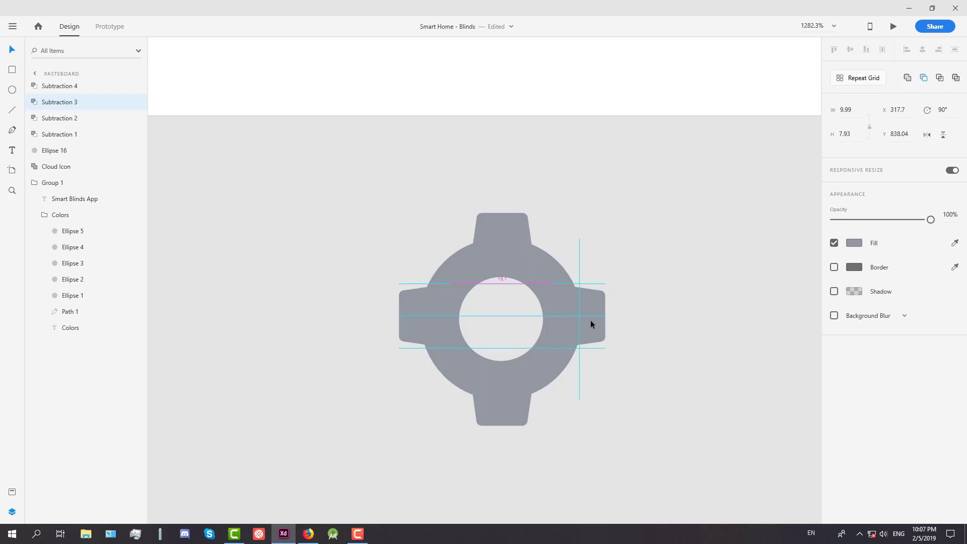
click(637, 311)
drag(426, 318, 409, 320)
click(633, 263)
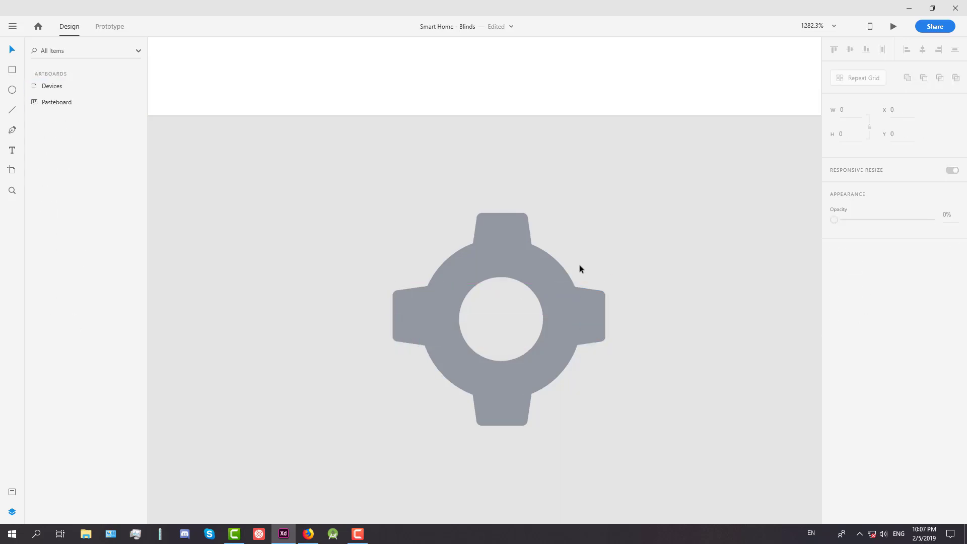
scroll(579, 265, up, 3)
drag(292, 327, 252, 358)
click(637, 244)
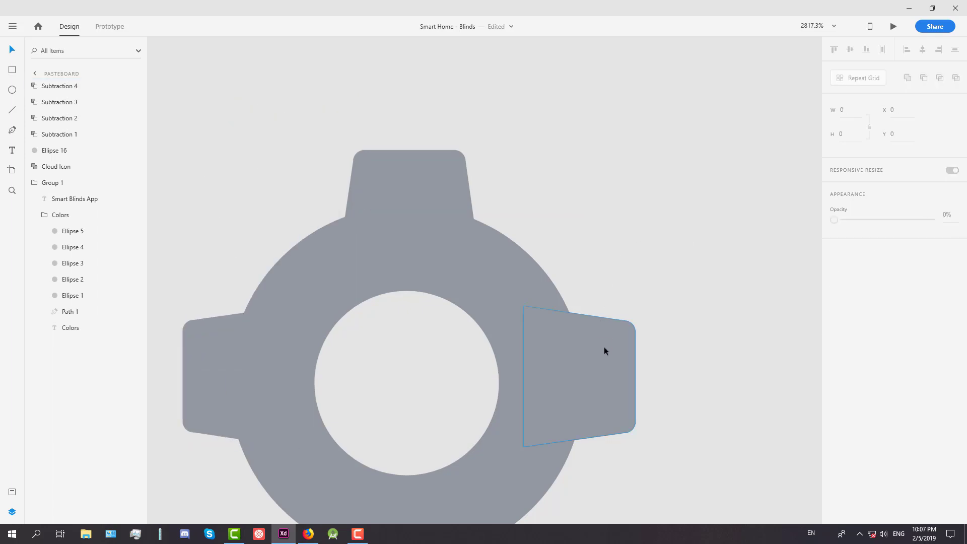
Step: Copy the right tooth, rotate the copy to 45° and place it on the ring's upper right at X 311.33, Y 828.7
click(600, 386)
drag(600, 386, 602, 231)
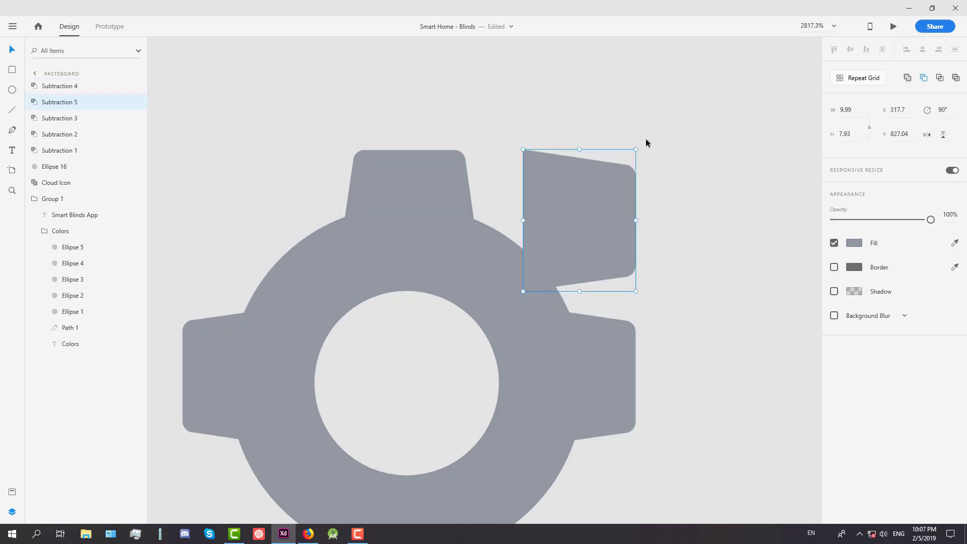
drag(639, 146, 573, 146)
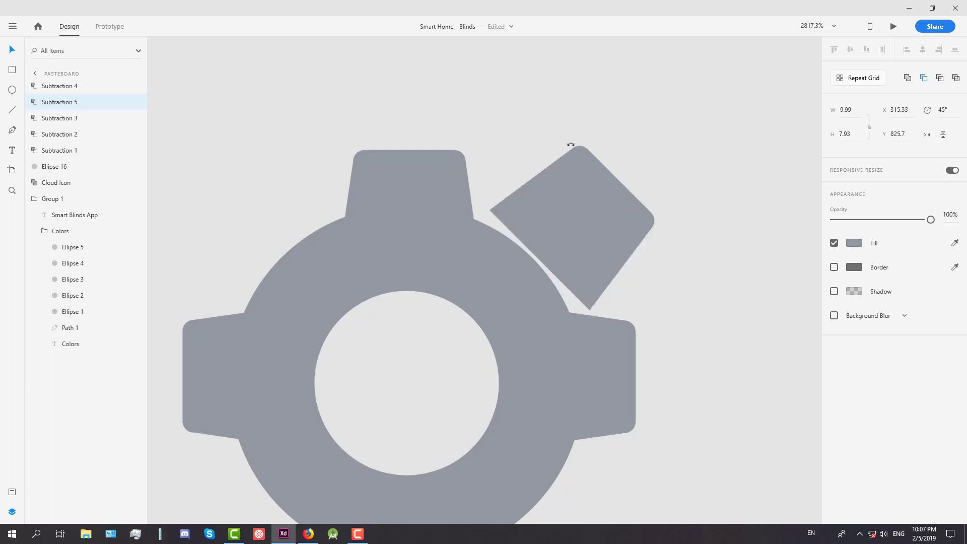
drag(571, 211, 516, 255)
scroll(650, 234, down, 5)
click(662, 230)
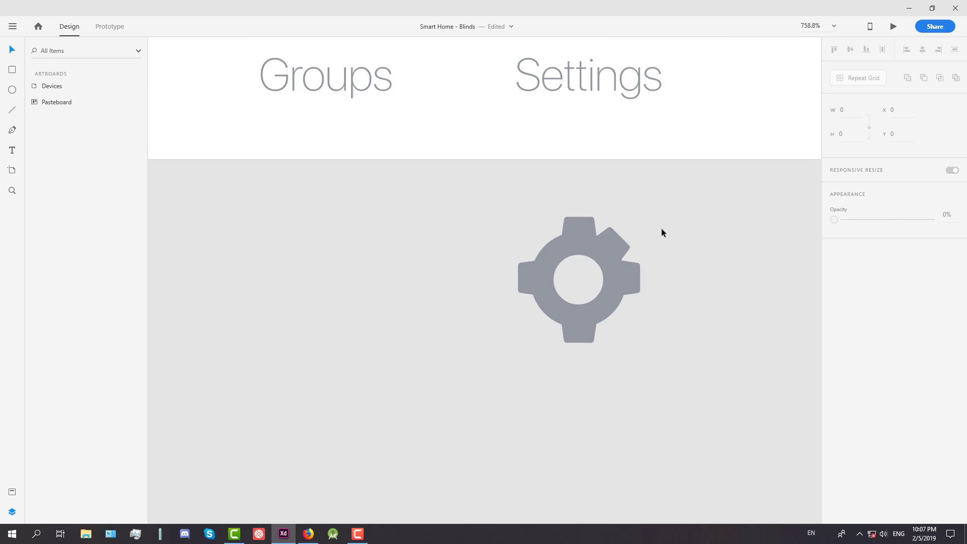
Step: Copy the gear's upper-right tooth to the ring's upper left, rotate the copy to 135° and place it at X 295.33, Y 828.7
scroll(642, 232, up, 4)
click(577, 262)
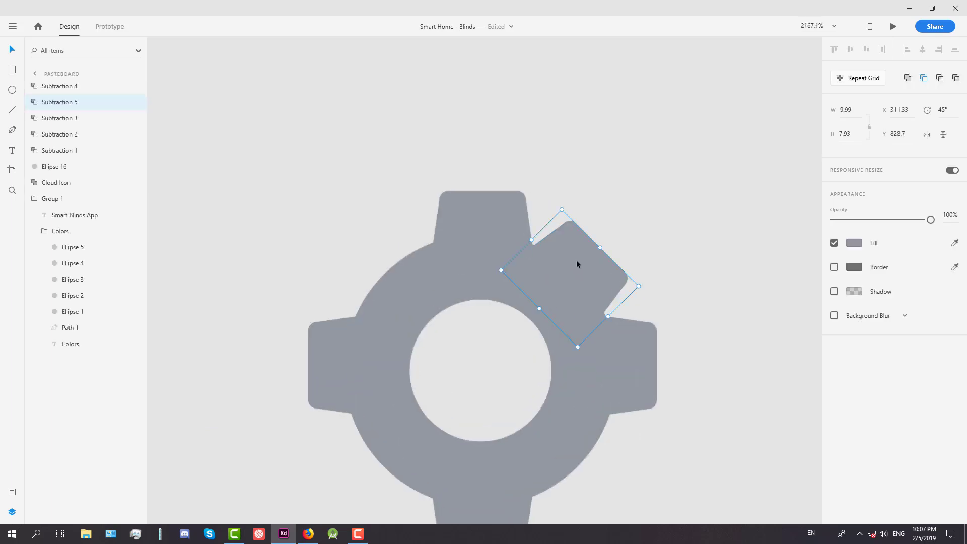
drag(600, 284, 409, 278)
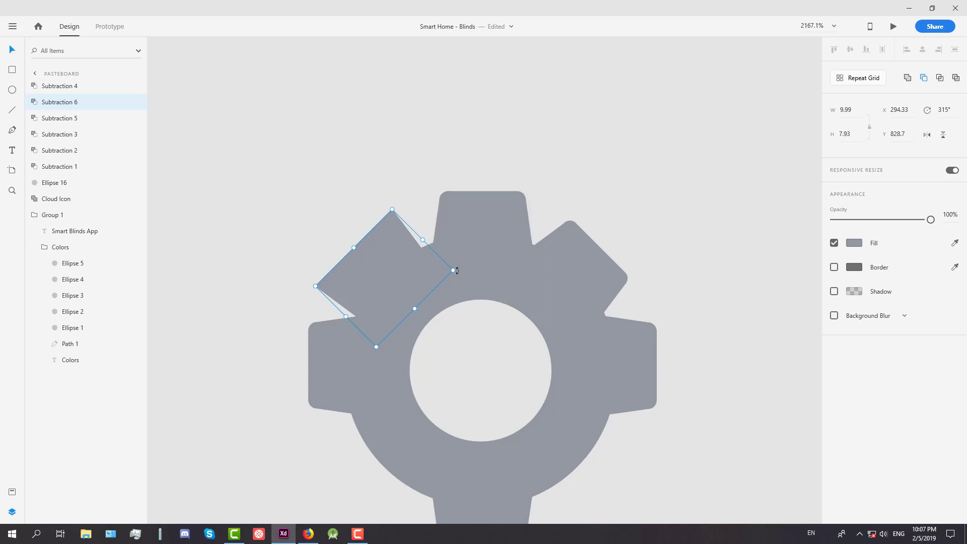
drag(453, 270, 288, 292)
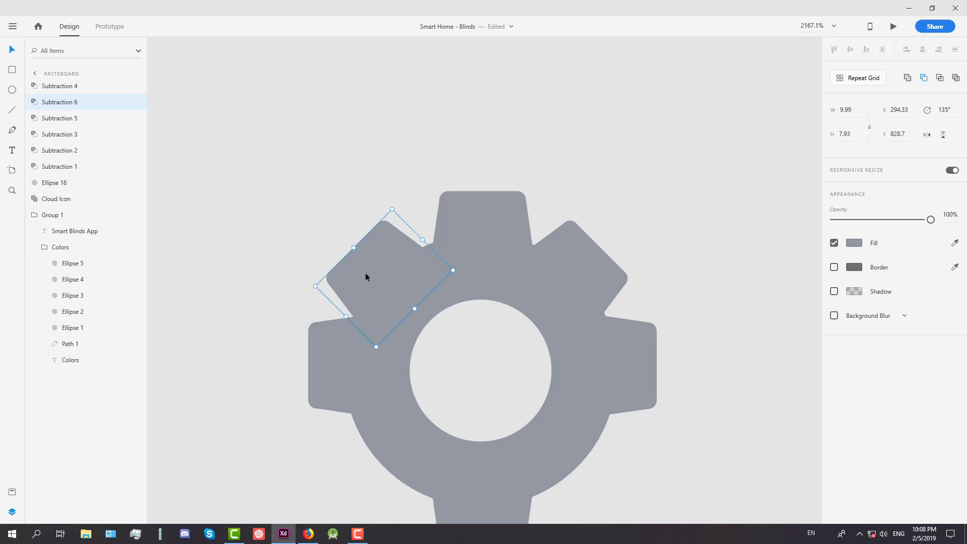
drag(365, 273, 373, 274)
click(357, 190)
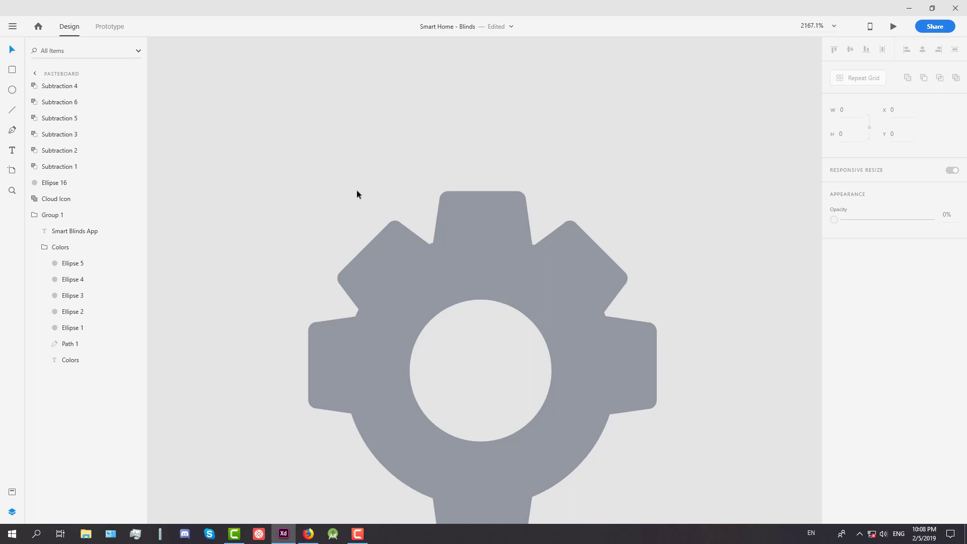
Step: Duplicate both upper diagonal teeth to the lower part of the ring at Y 848.7 and flip the copies vertically
scroll(357, 189, down, 5)
click(429, 219)
shift+click(364, 215)
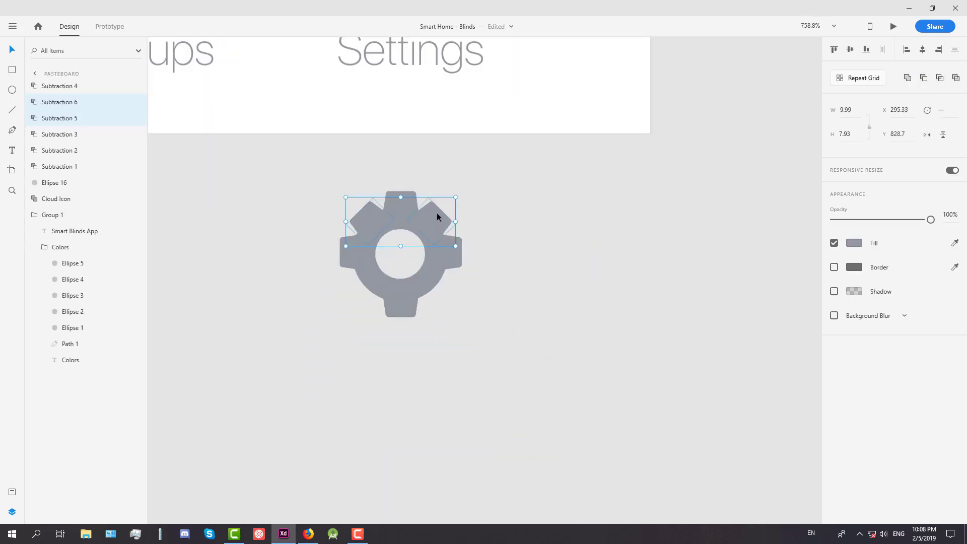
key(ctrl+d)
drag(436, 213, 437, 290)
key(shift+v)
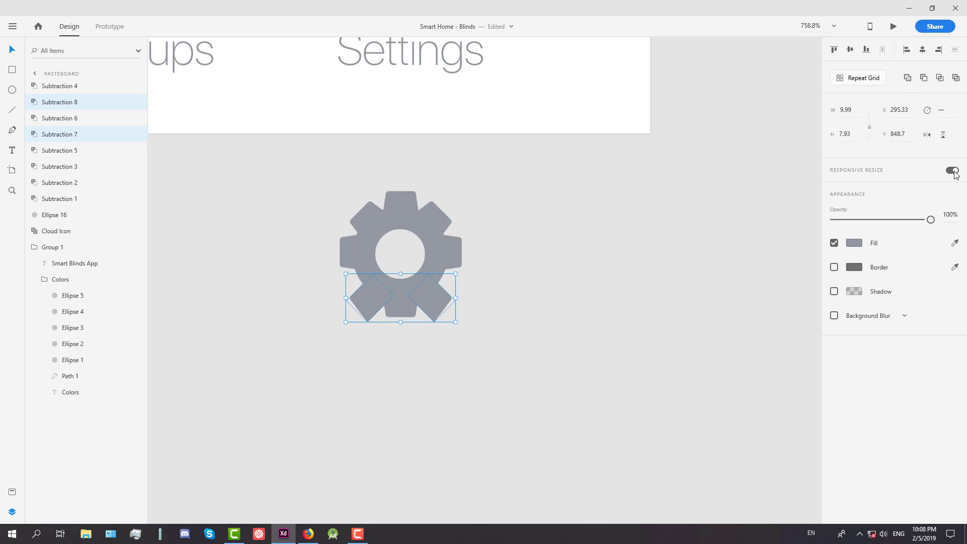
click(943, 134)
Step: Raise the two lower diagonal teeth to Y 845.7 and shift each slightly outward, the right one to X 312.33
scroll(359, 254, up, 5)
drag(562, 381, 582, 365)
click(566, 371)
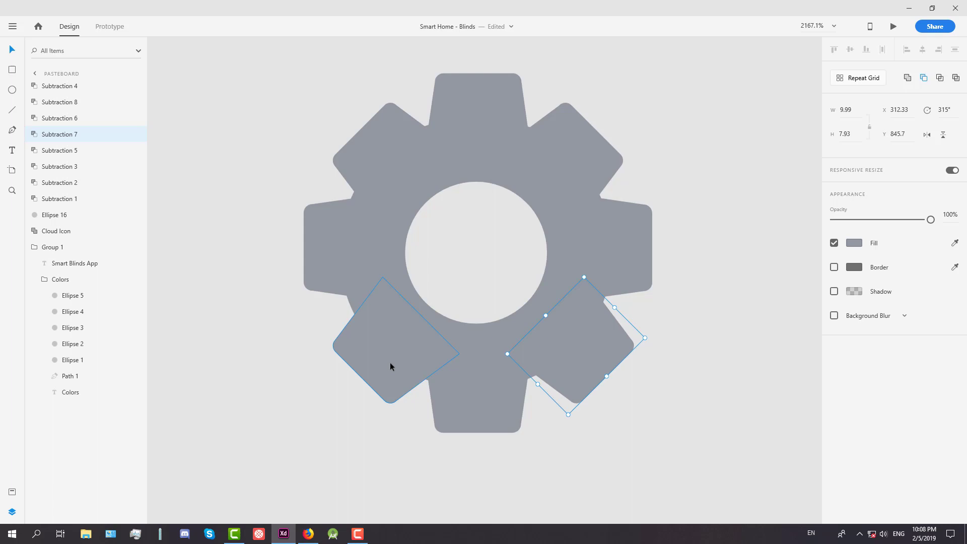
drag(390, 362, 377, 362)
click(709, 344)
scroll(710, 344, down, 6)
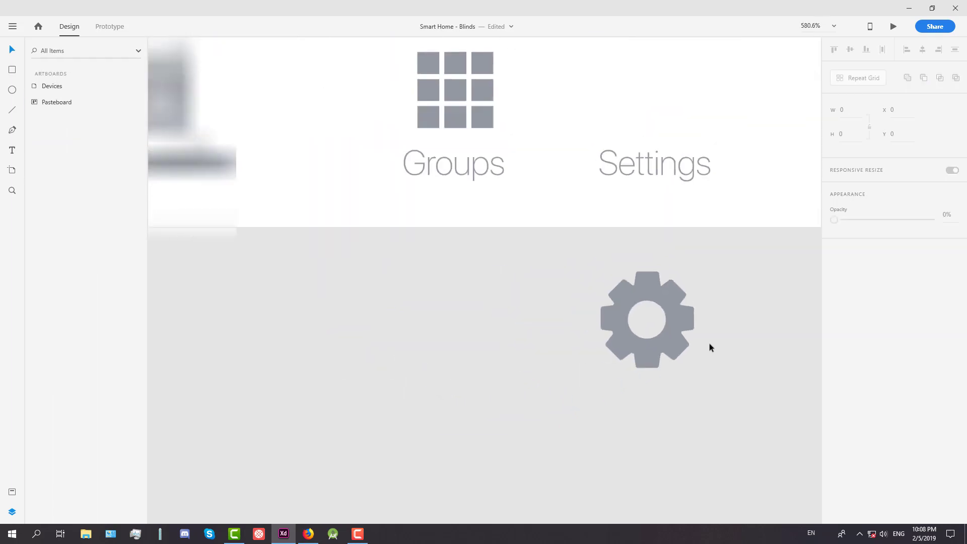
Step: Group all the gear parts and name the group "Settings Icon"
drag(718, 373, 616, 299)
scroll(713, 320, up, 3)
key(ctrl+g)
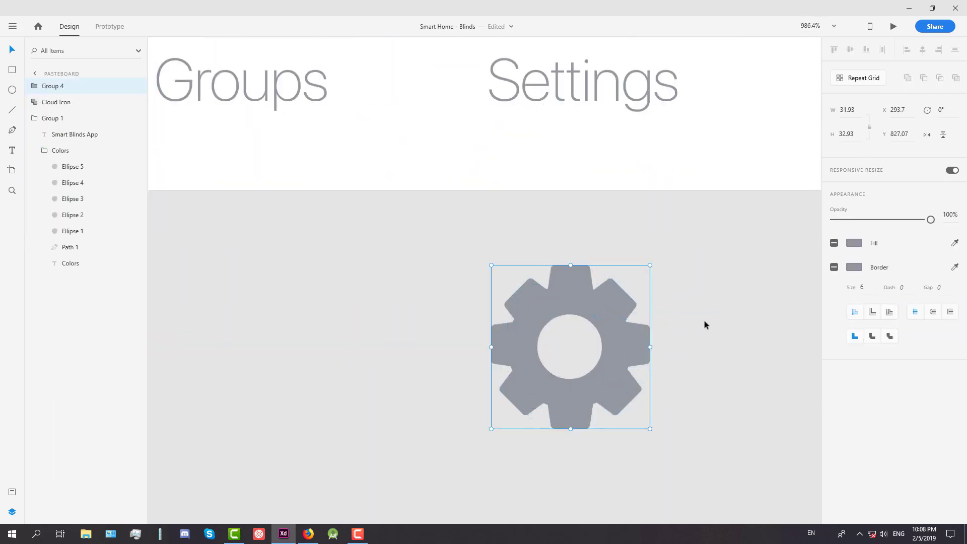
double_click(55, 86)
text(Settings Icon)
key(Return)
Step: Place the gear above the Settings label in the bottom bar and scale it to about 27.58 × 28.45 at X 298.7, Y 750
scroll(598, 298, down, 3)
drag(603, 404, 601, 216)
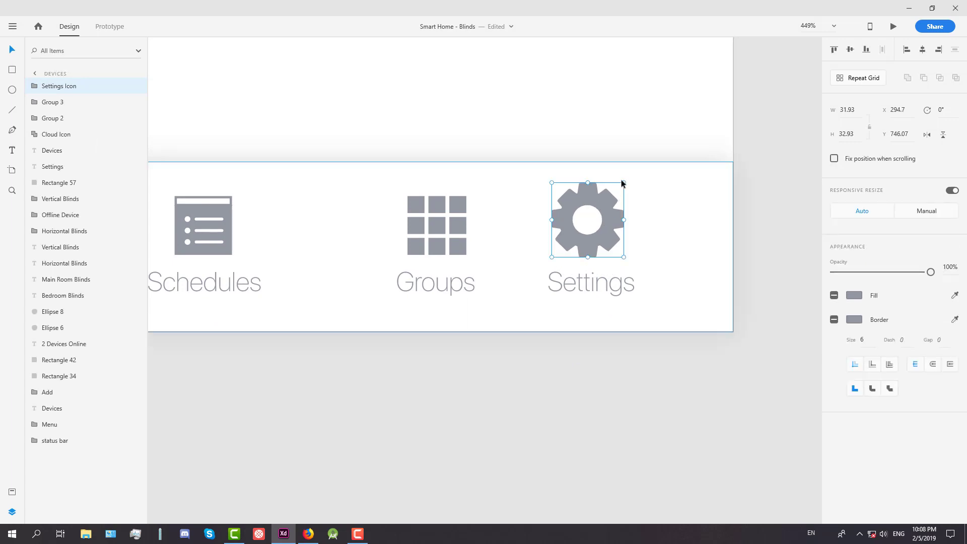
drag(623, 183, 611, 196)
drag(611, 258, 591, 240)
scroll(604, 249, down, 2)
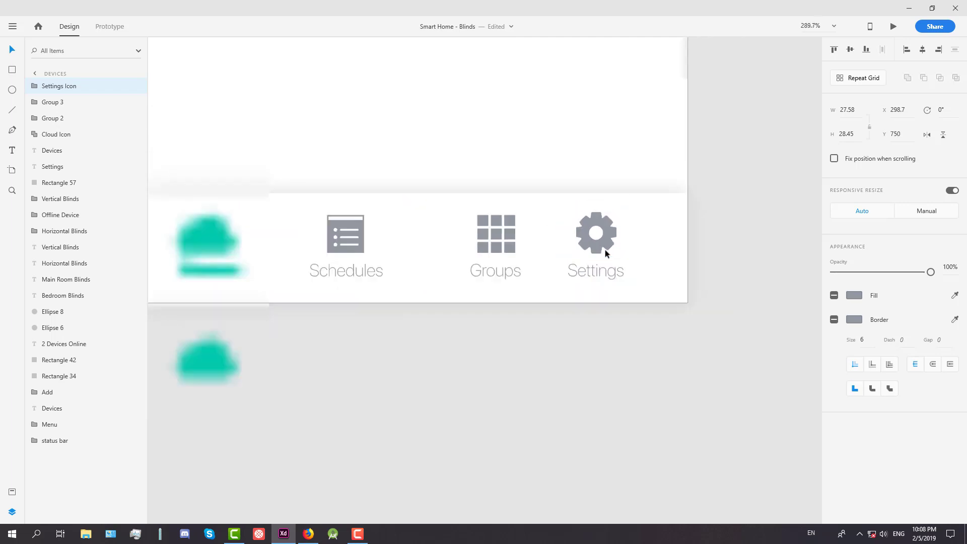
Step: Group the gear icon with the Settings label, move the group right to X 308 and nudge it three steps further right
scroll(605, 249, down, 3)
click(571, 289)
scroll(554, 273, up, 4)
drag(602, 304, 603, 346)
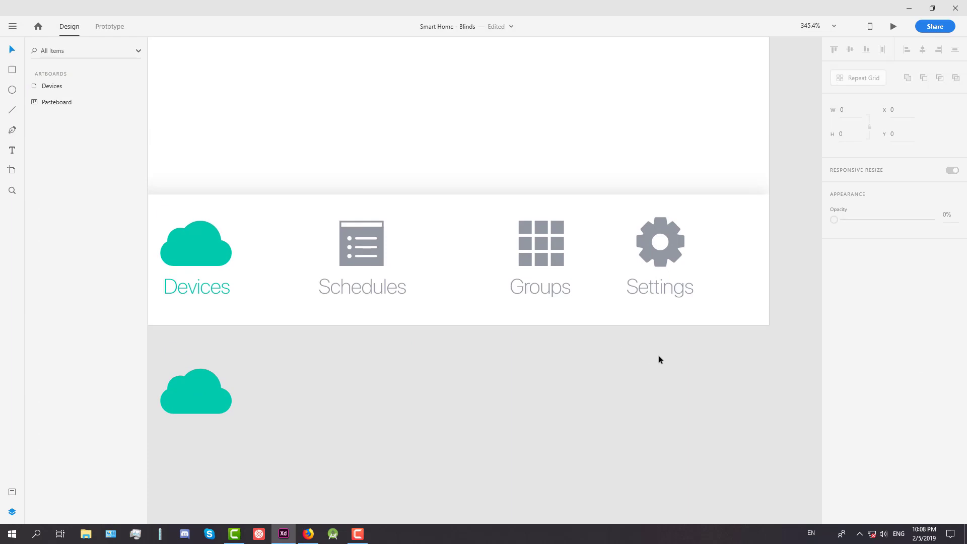
scroll(485, 273, down, 4)
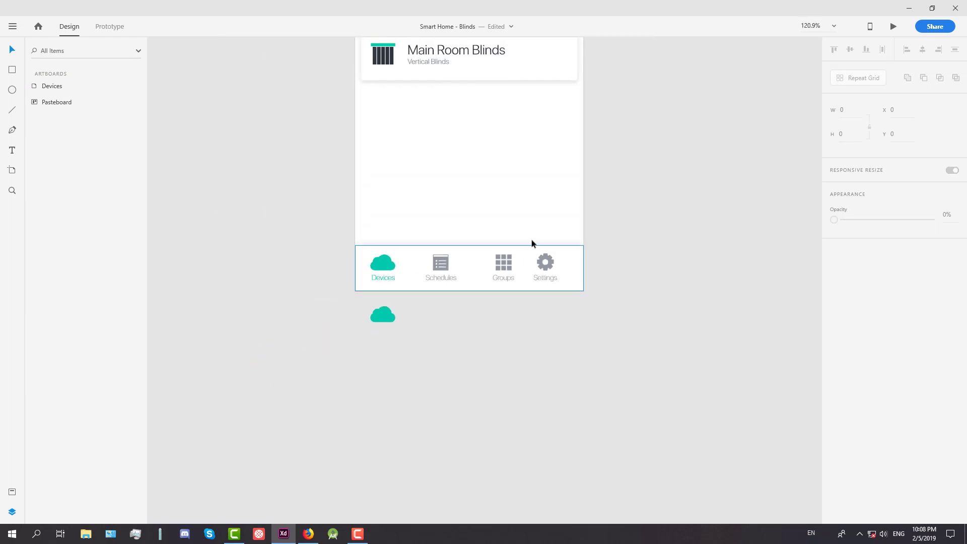
scroll(544, 259, up, 4)
click(549, 300)
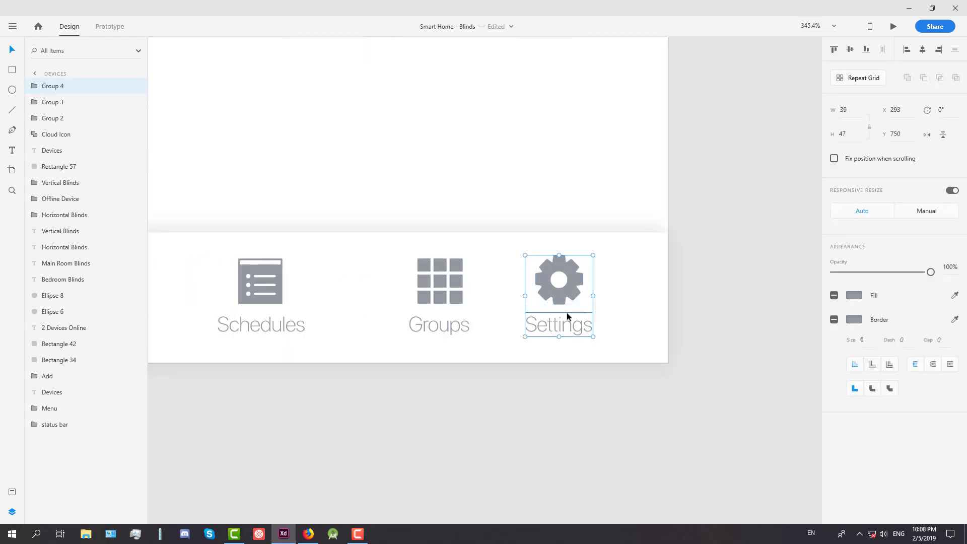
drag(567, 313, 628, 299)
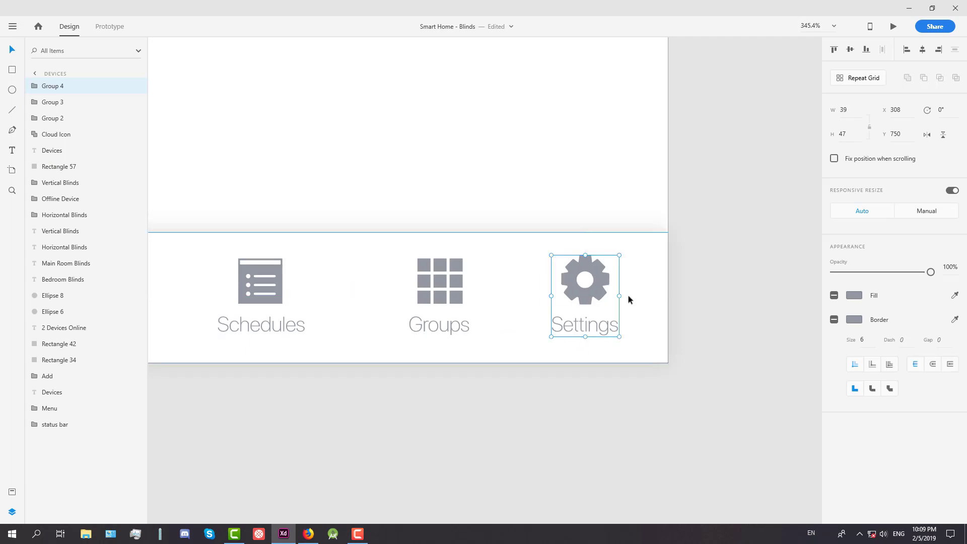
key(Right)
key(Right)
key(Right)
Step: Delete the spare green cloud icon from the pasteboard below the artboard
scroll(450, 325, down, 3)
drag(511, 385, 656, 403)
drag(501, 409, 384, 373)
key(Delete)
Step: Check the gap between the Groups and Settings items, and group the cloud icon with the Devices label
click(591, 342)
key(alt)
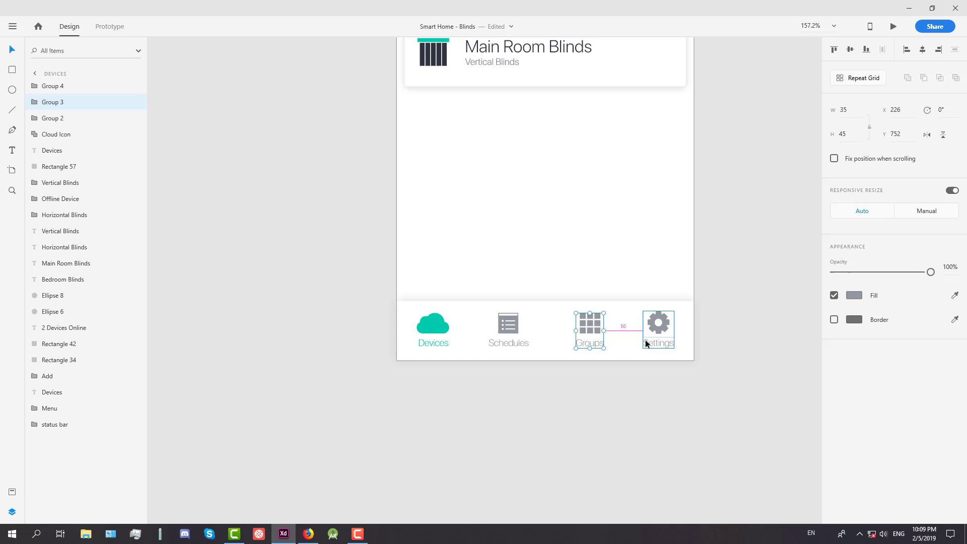
click(442, 342)
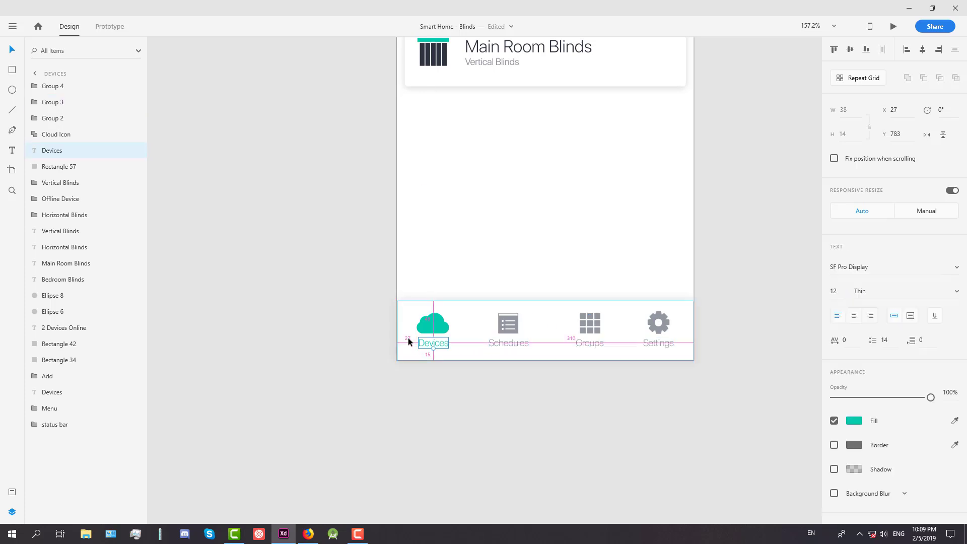
shift+click(423, 329)
key(ctrl+g)
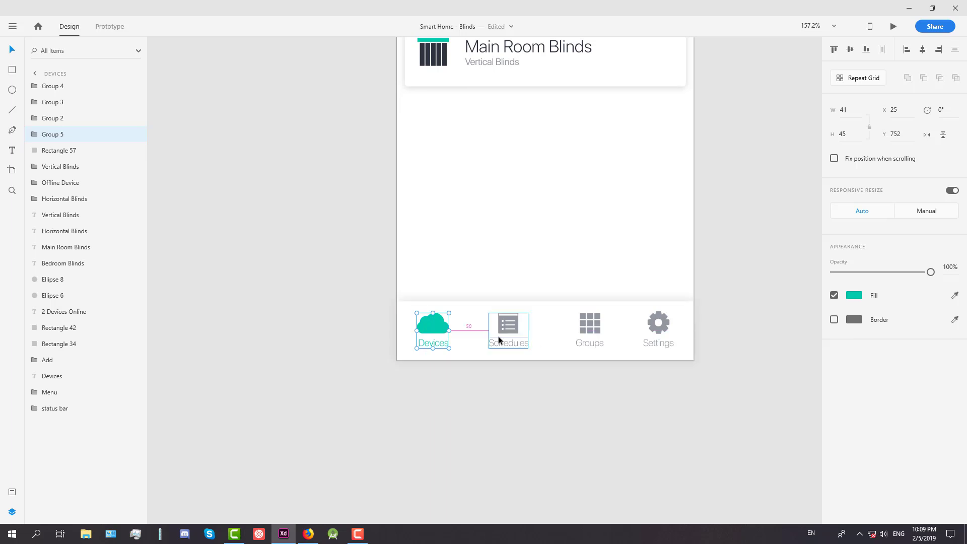
click(565, 385)
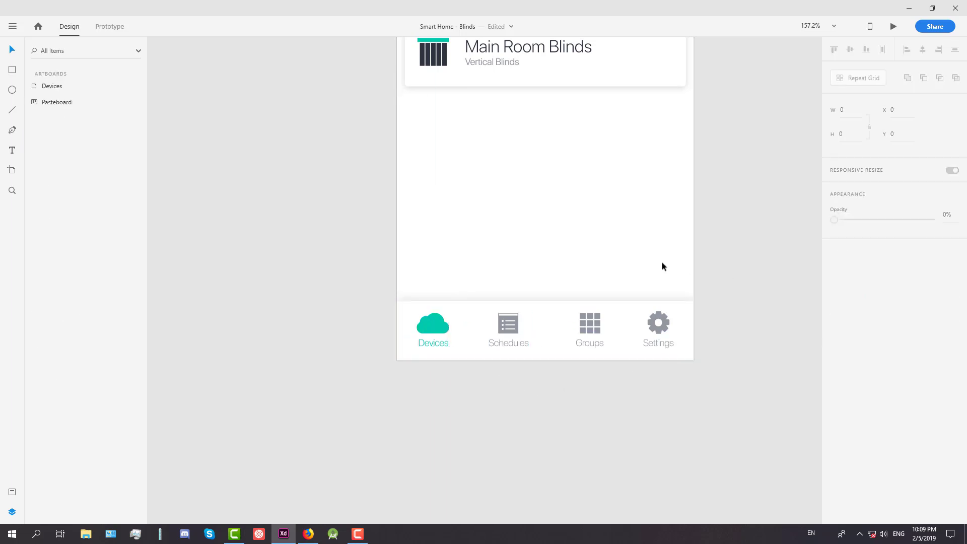
scroll(662, 262, down, 4)
scroll(639, 351, up, 4)
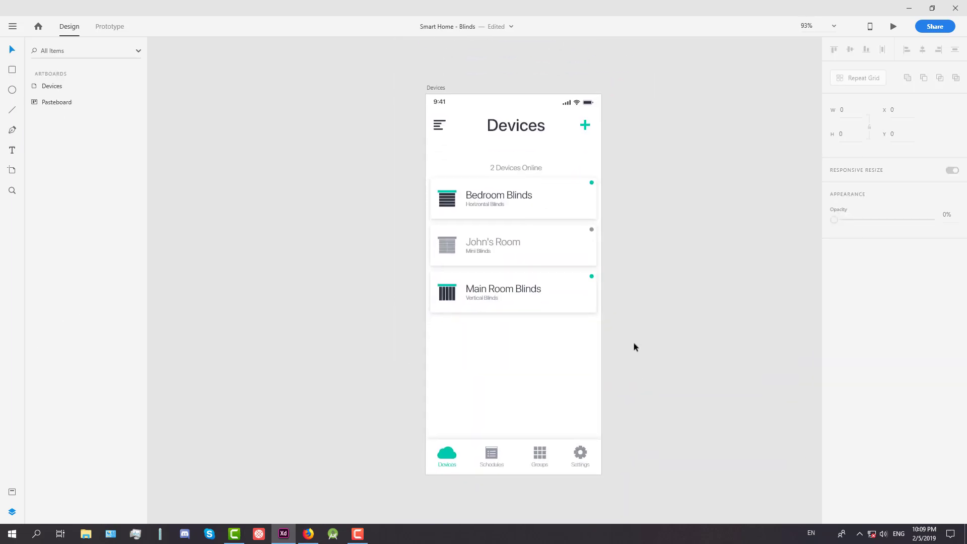
drag(639, 310, 638, 323)
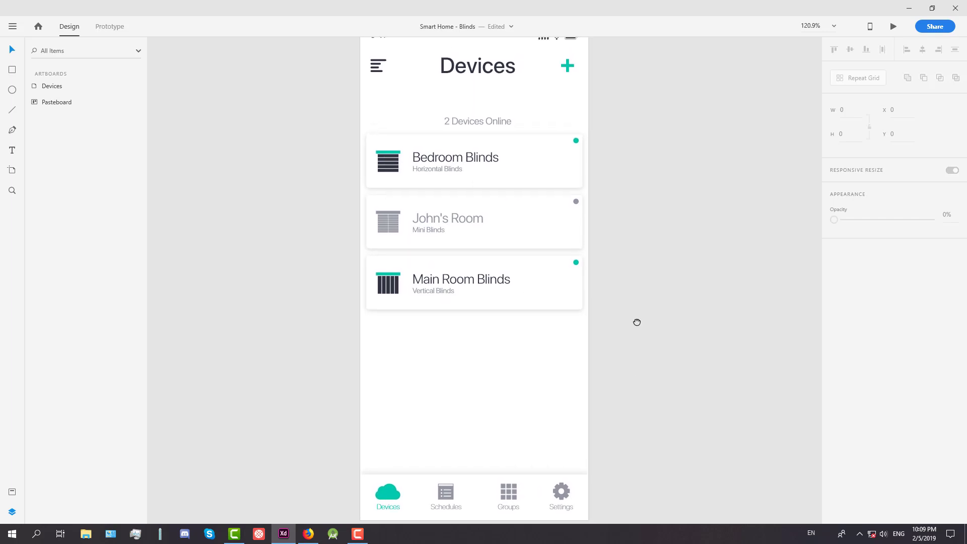
scroll(637, 323, down, 1)
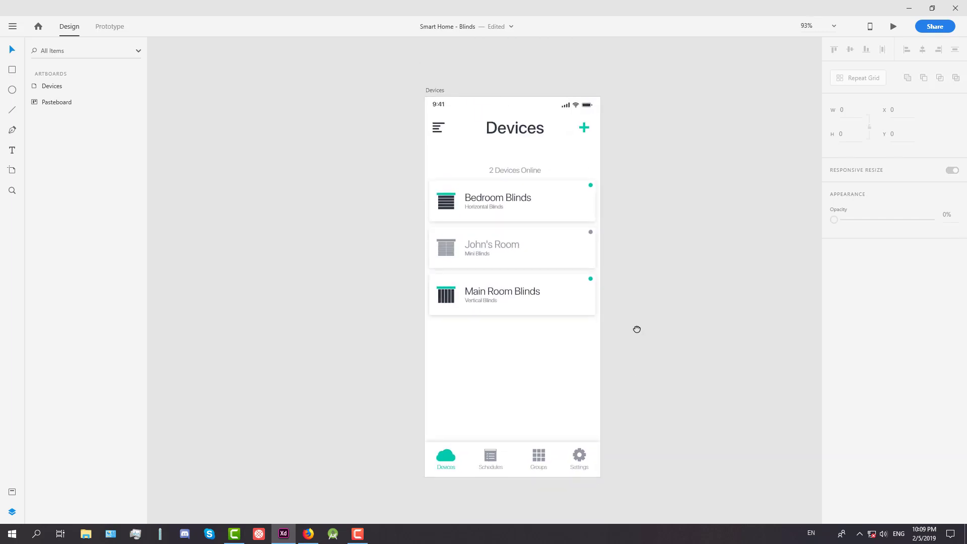
scroll(637, 323, down, 1)
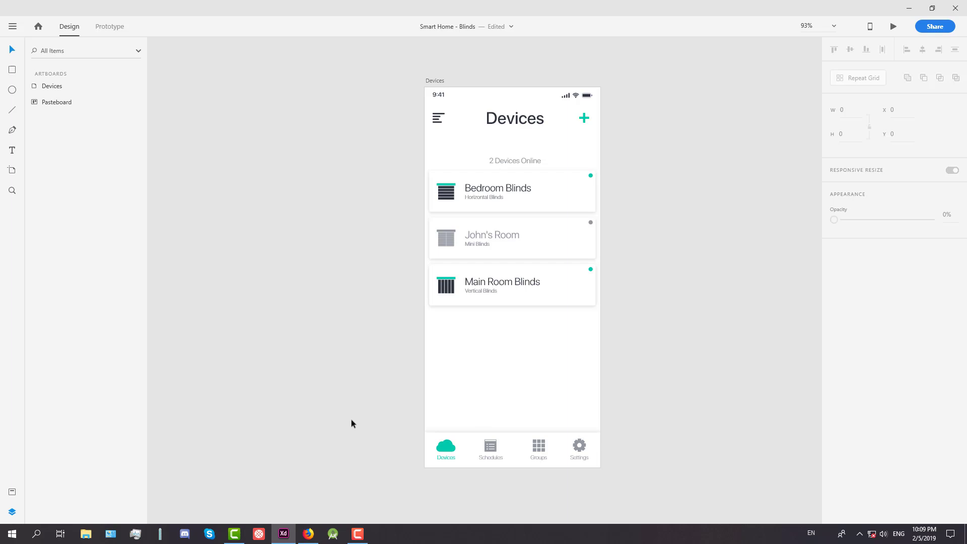
Step: Draw a 44 px wide, 3 px high rectangle along the bottom bar's upper edge above the Devices cloud, at X 22, Y 737
scroll(417, 434, up, 3)
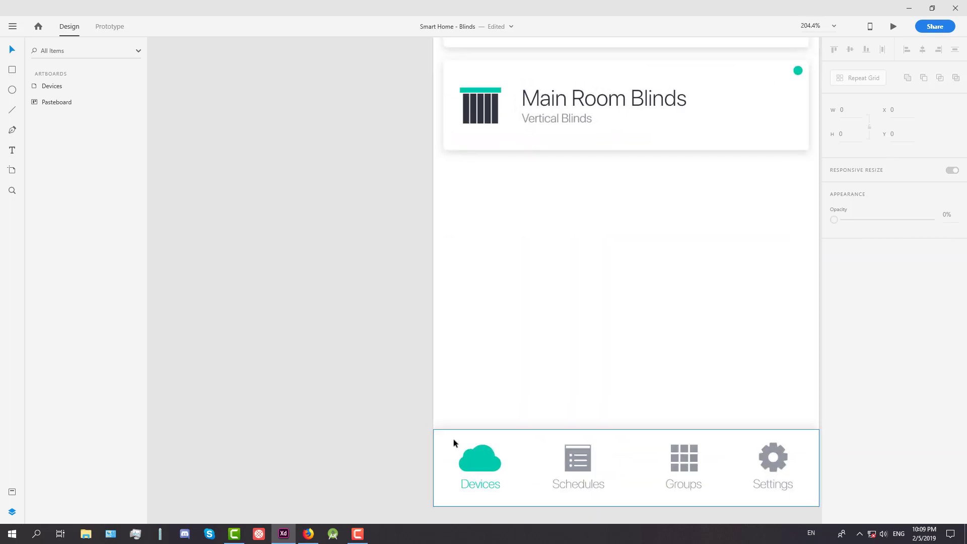
scroll(453, 443, up, 2)
key(r)
drag(457, 422, 535, 431)
click(853, 136)
text(3)
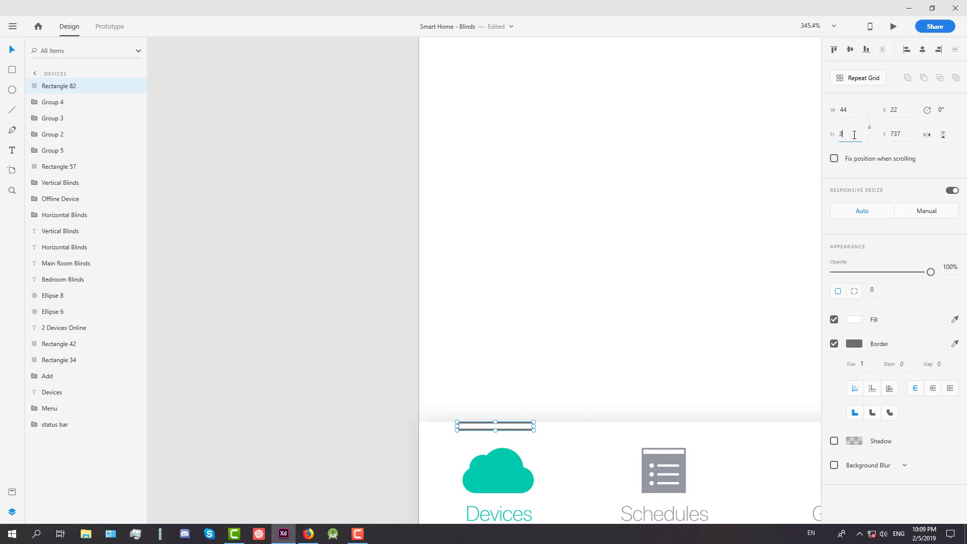
key(Return)
Step: Fill the thin rectangle above the cloud with the saved teal green swatch and remove its border
click(855, 343)
click(854, 320)
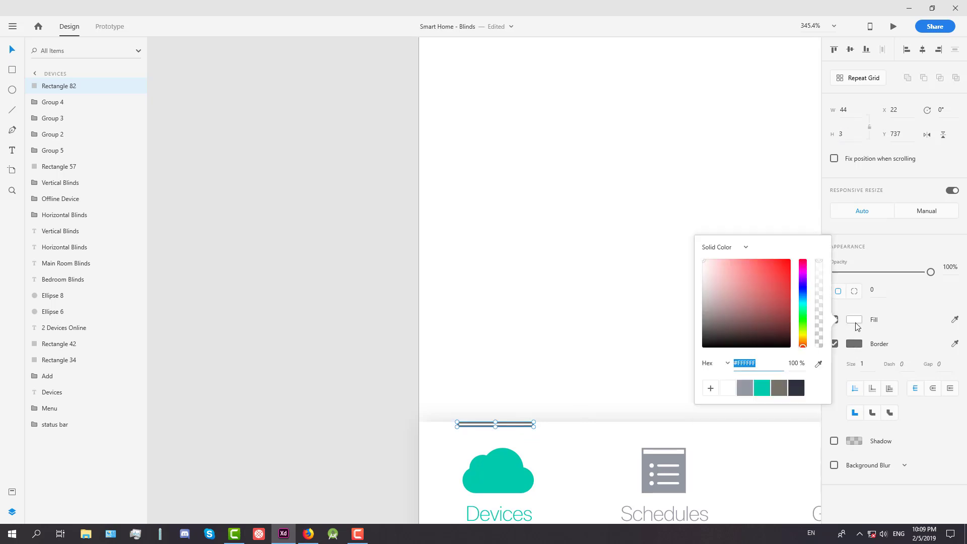
click(763, 388)
click(834, 344)
Step: Shift the teal indicator bar slightly right so it is centred over the Devices cloud icon
scroll(537, 437, up, 5)
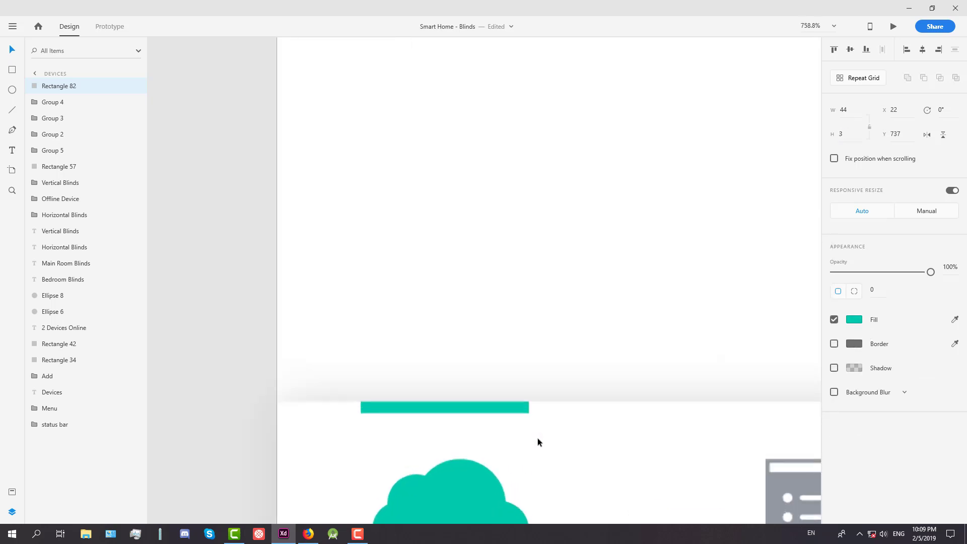
drag(458, 404, 466, 404)
scroll(476, 404, down, 6)
scroll(476, 405, down, 2)
click(374, 323)
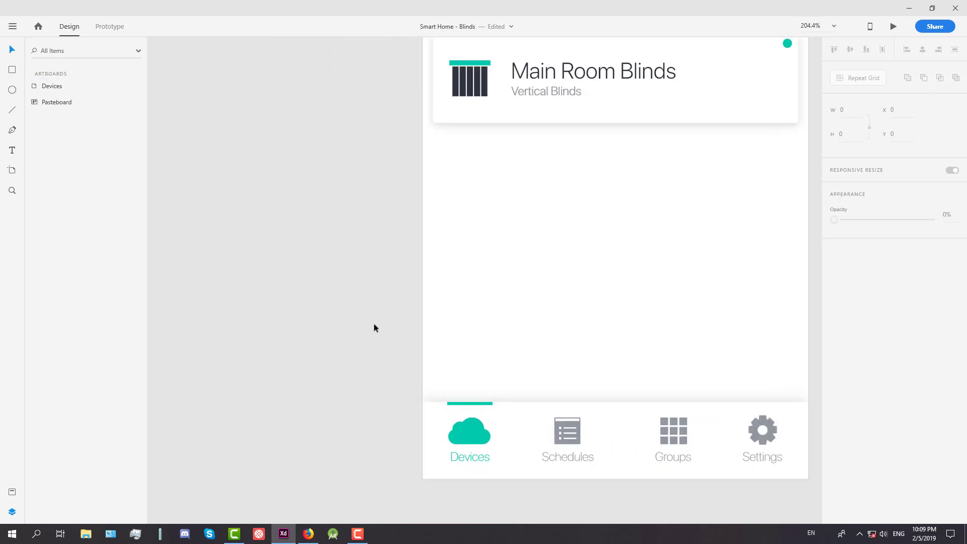
scroll(374, 324, down, 5)
drag(344, 225, 322, 291)
scroll(323, 292, down, 3)
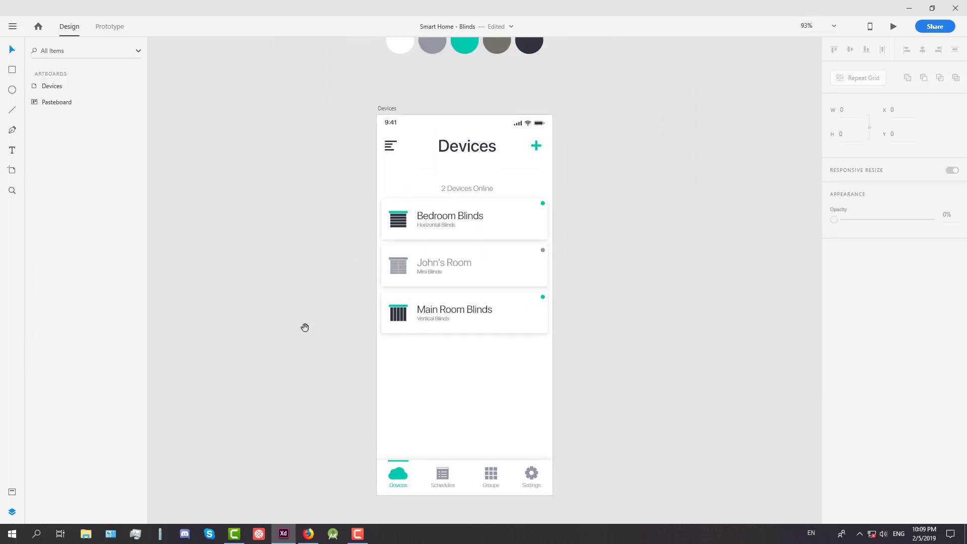